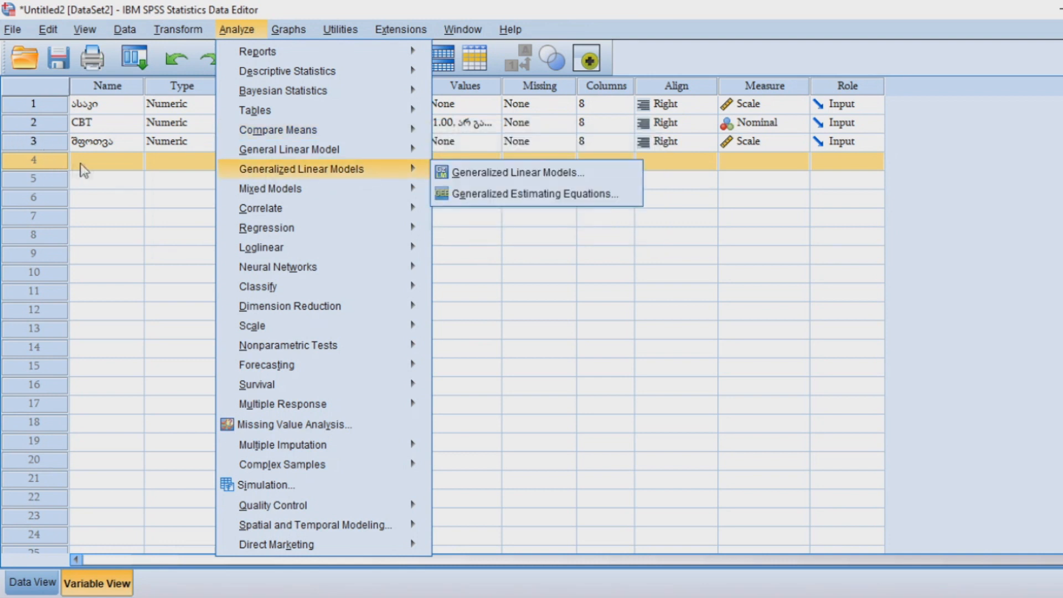
mouse_move(354, 131)
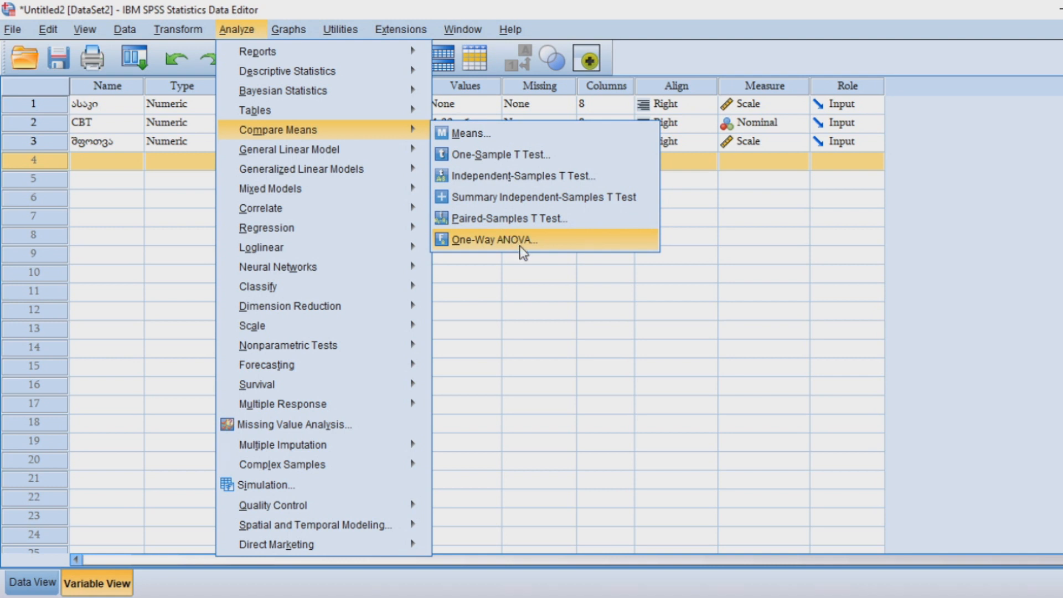
mouse_move(260, 151)
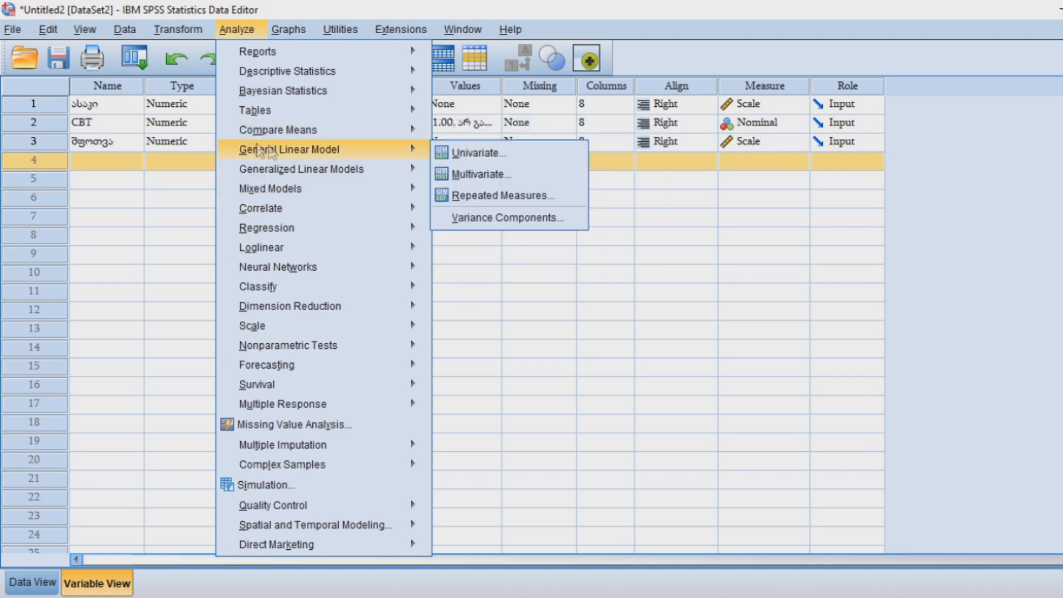
click(50, 163)
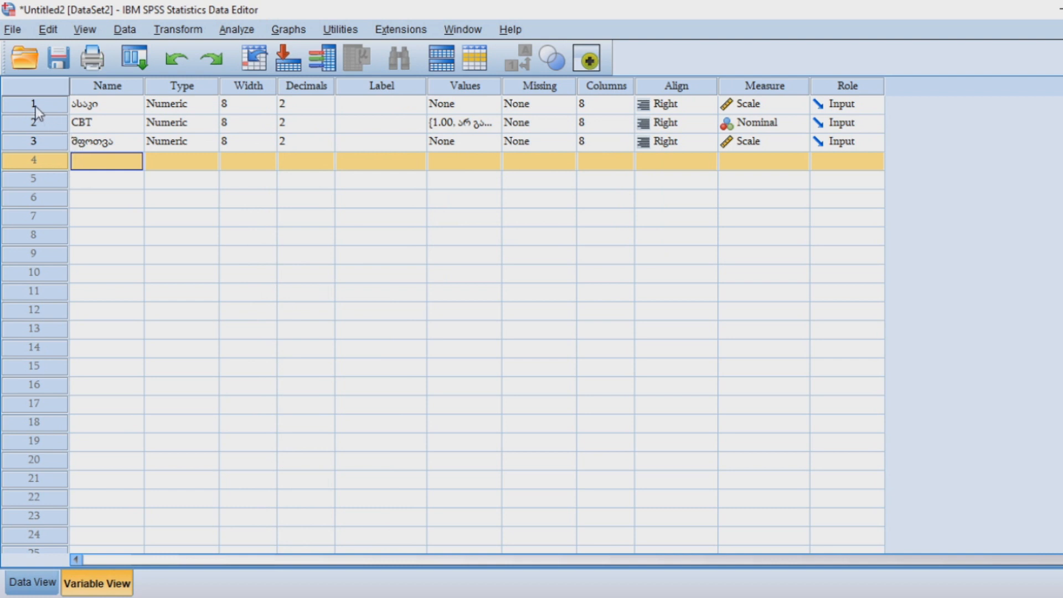
drag(46, 104, 50, 166)
click(44, 143)
click(39, 99)
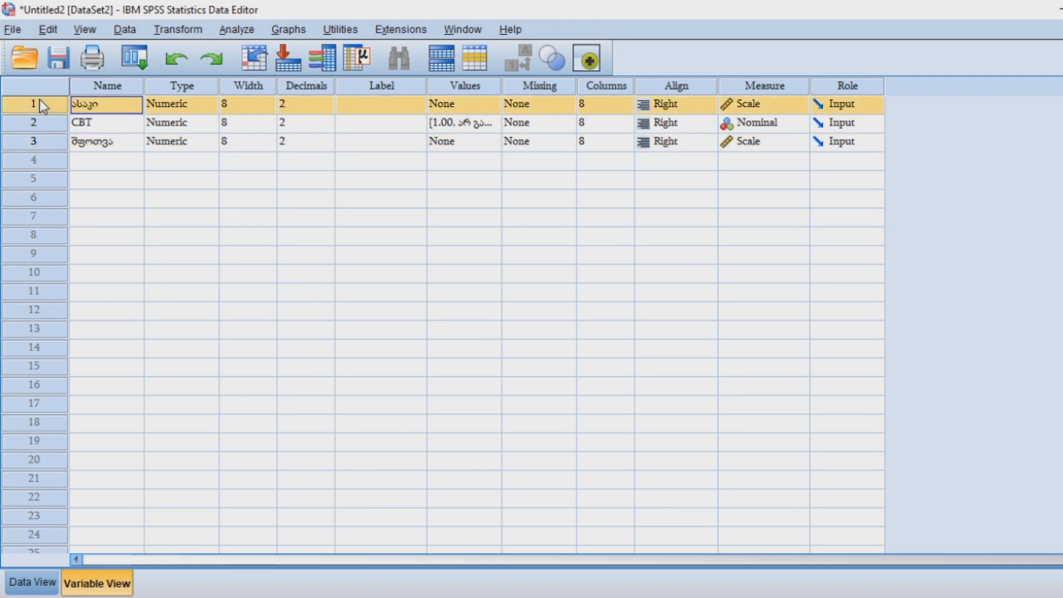
Examine the value labels defined for the CBT variable and close them without changing anything
click(45, 124)
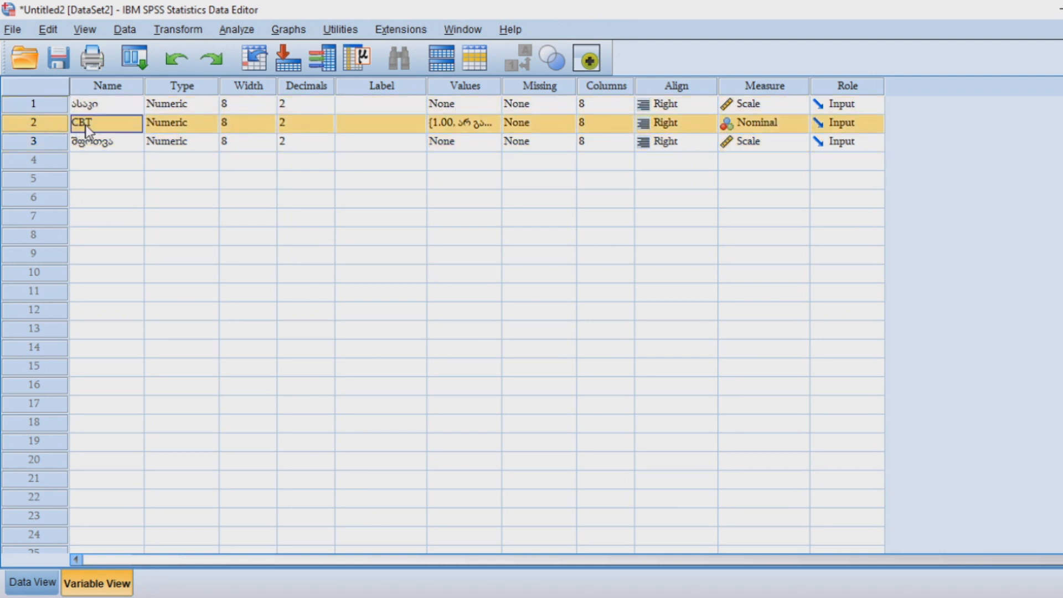
click(496, 129)
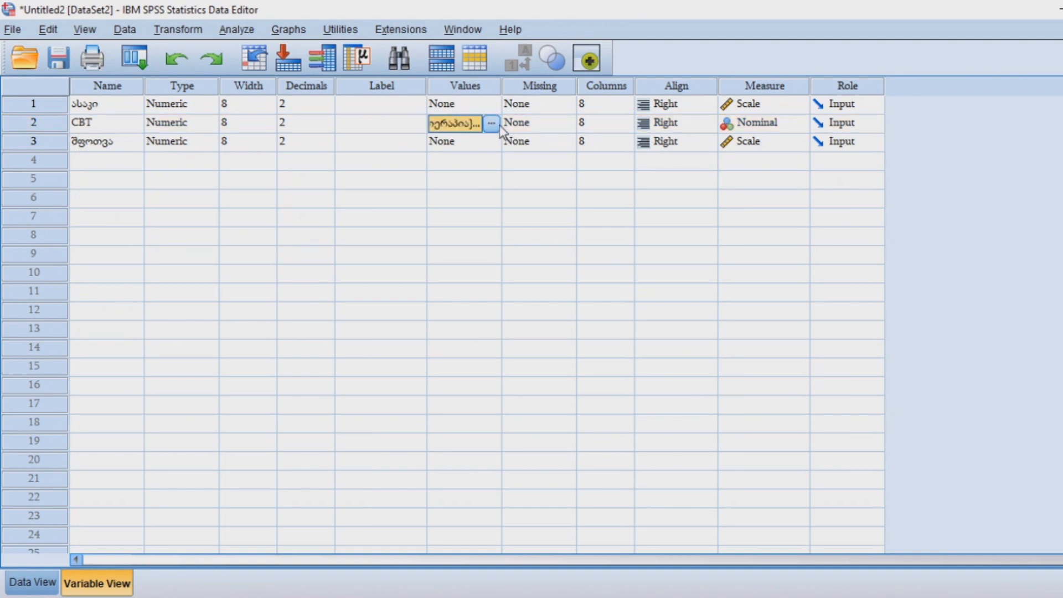
click(495, 124)
drag(541, 198, 570, 165)
click(519, 264)
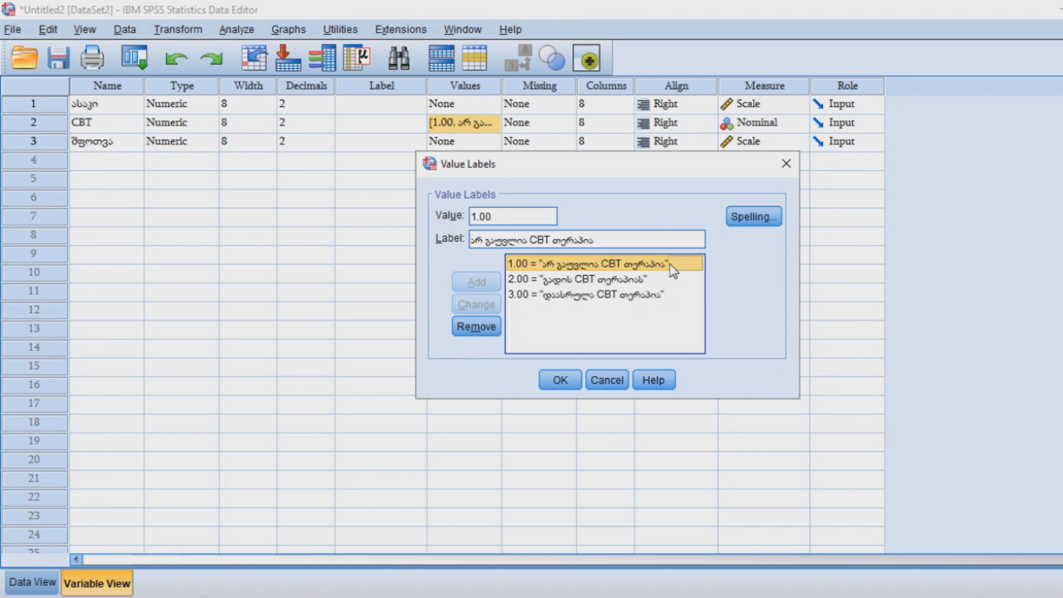
click(550, 281)
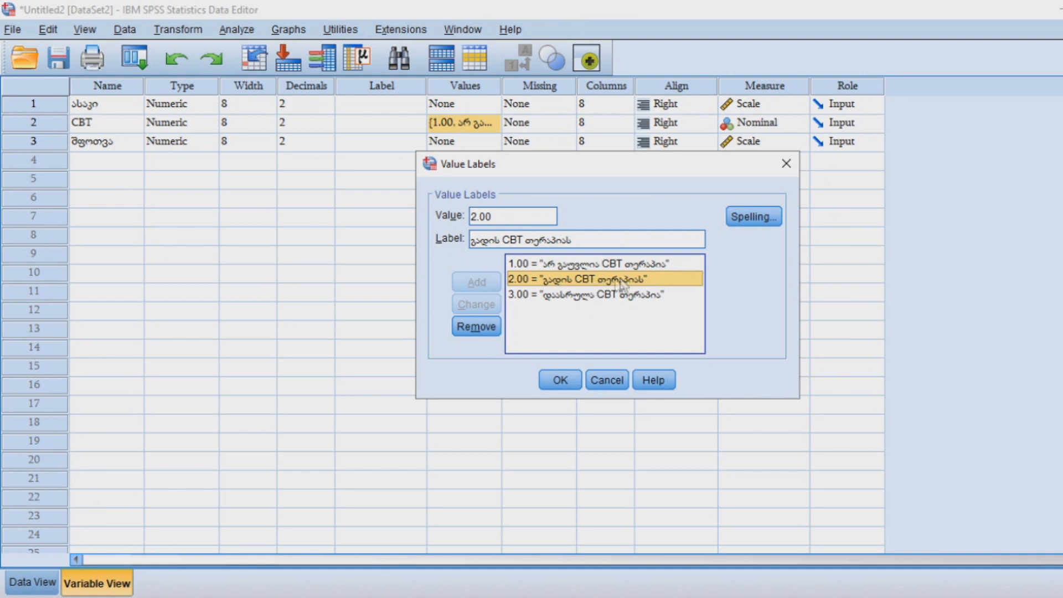
click(558, 295)
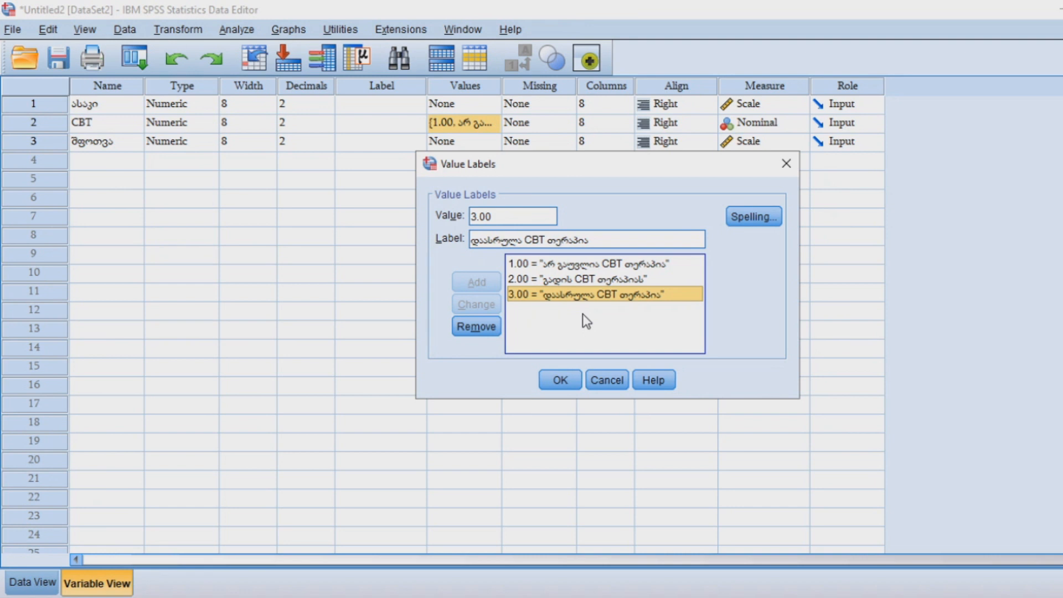
click(607, 382)
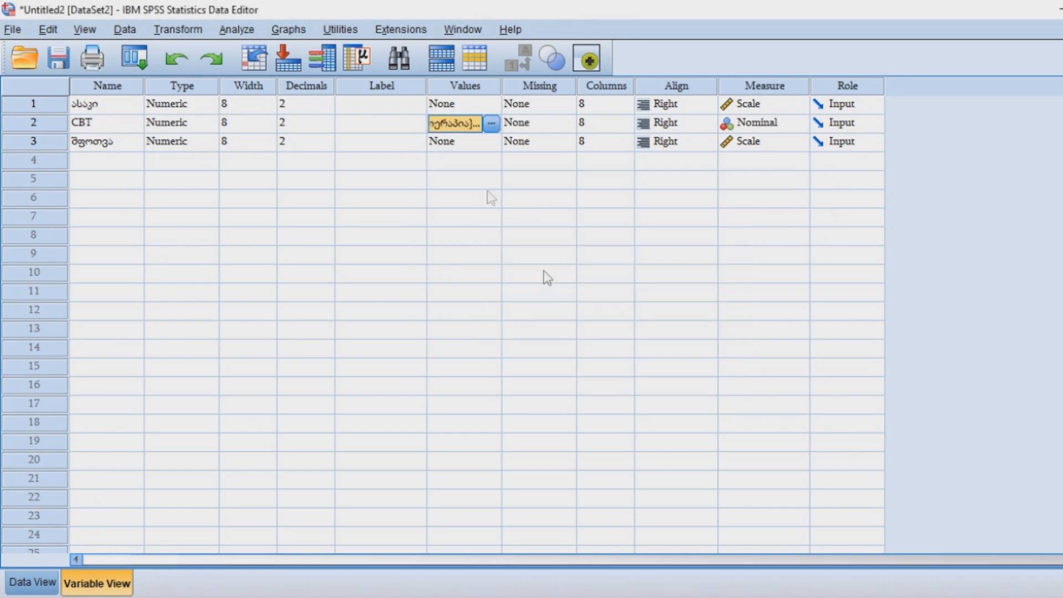
click(48, 122)
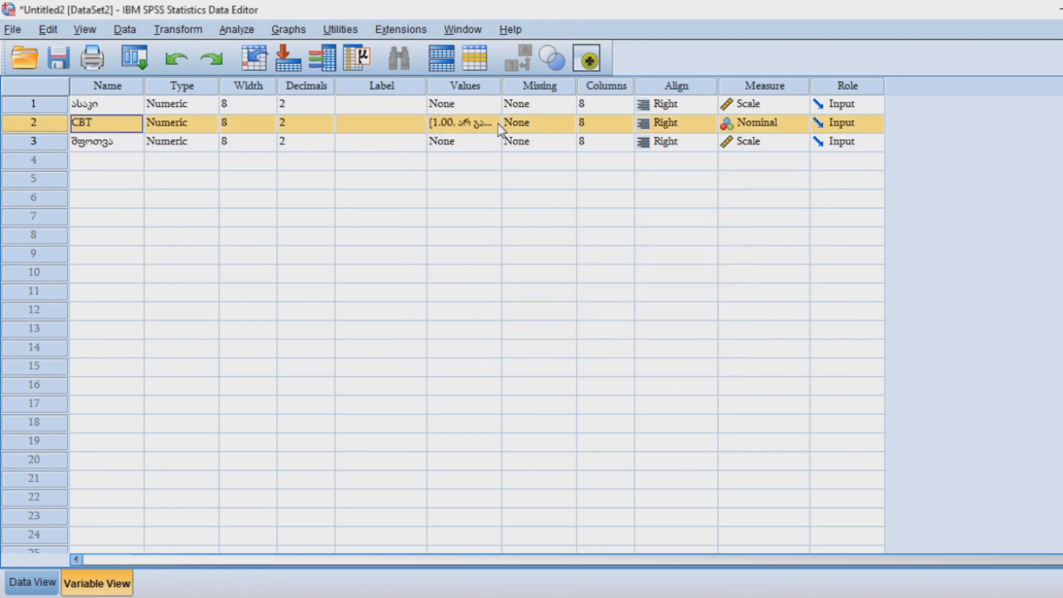
click(496, 124)
click(581, 411)
click(34, 160)
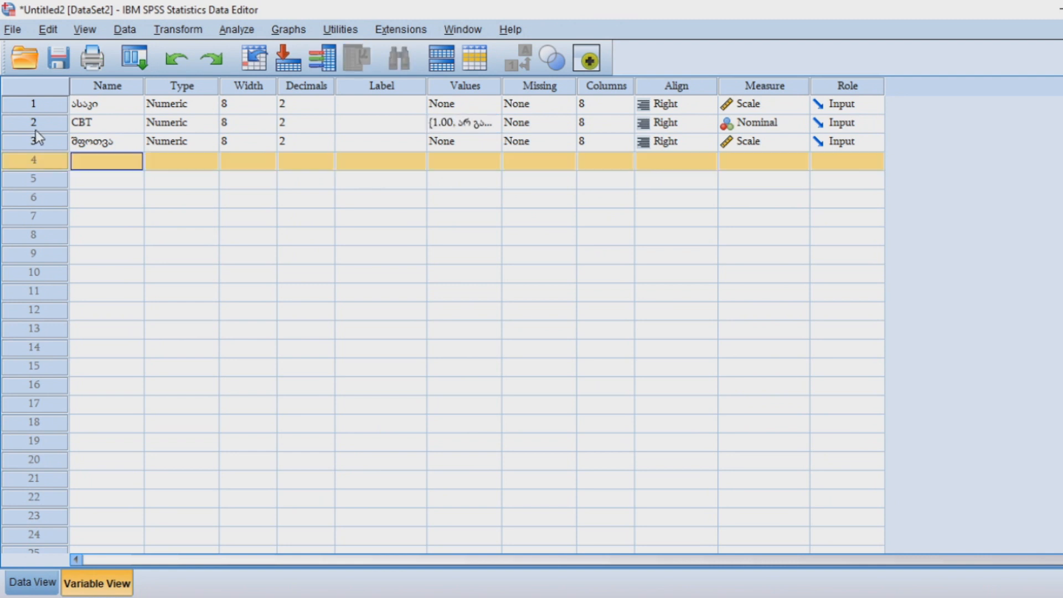
click(47, 146)
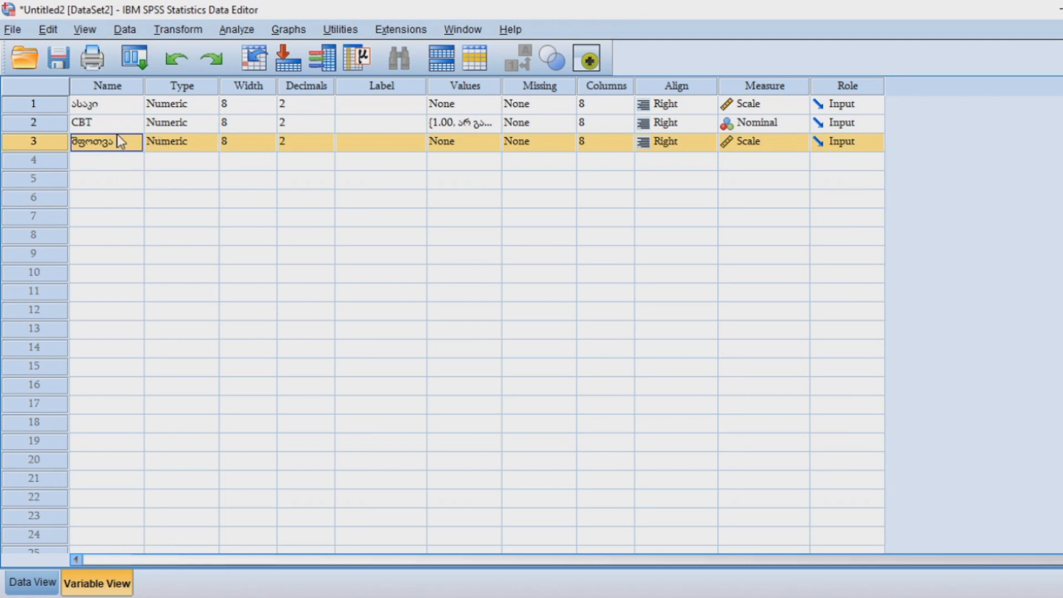
Go through the 1.00, 2.00 and 3.00 group labels of the CBT variable again, leaving them unchanged
double_click(493, 124)
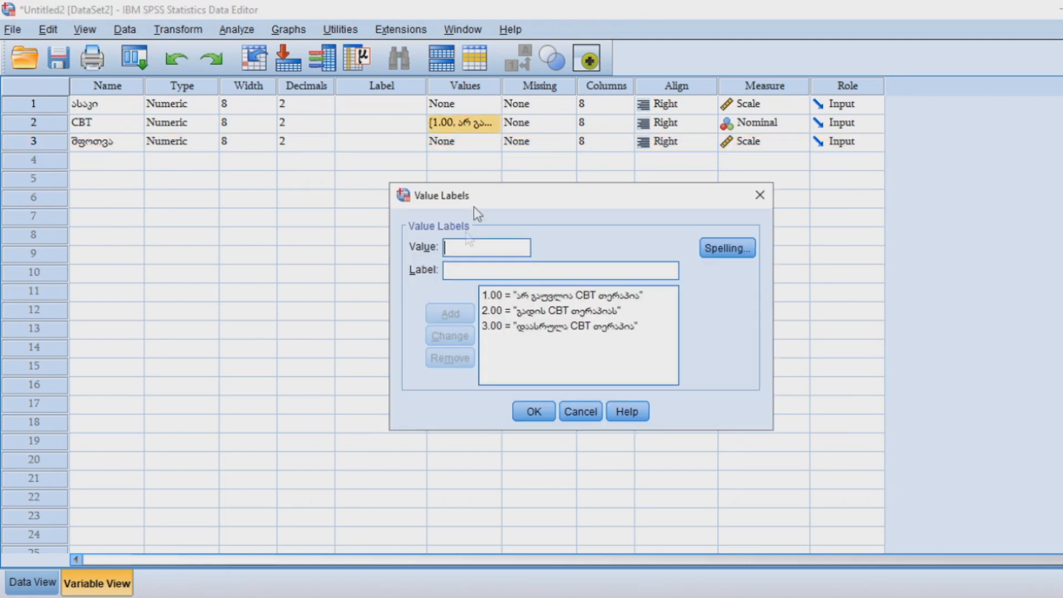
click(511, 296)
click(537, 311)
click(545, 327)
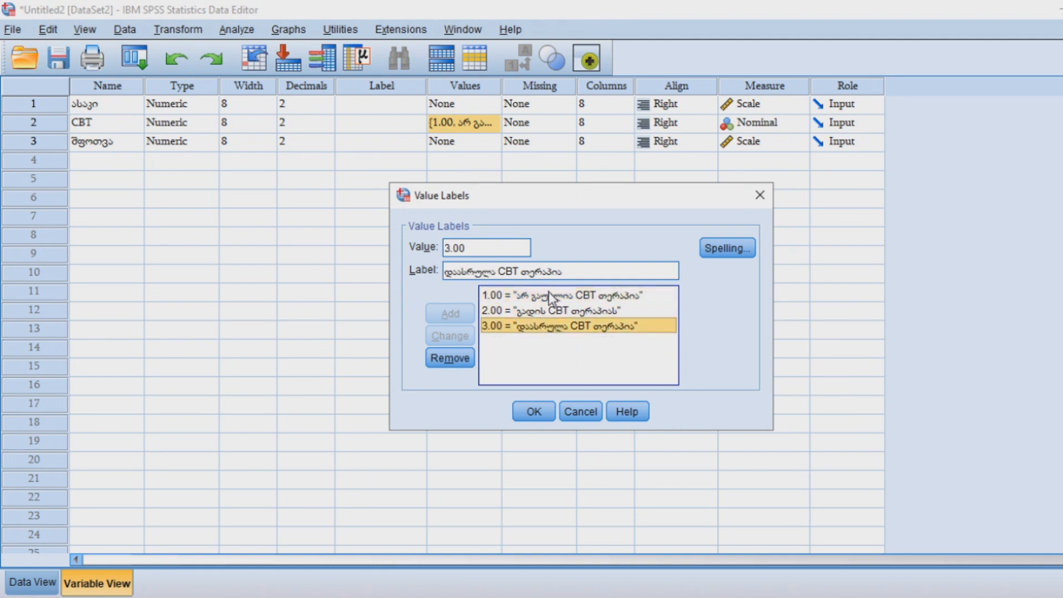
click(549, 294)
click(549, 308)
click(572, 329)
click(558, 311)
click(557, 295)
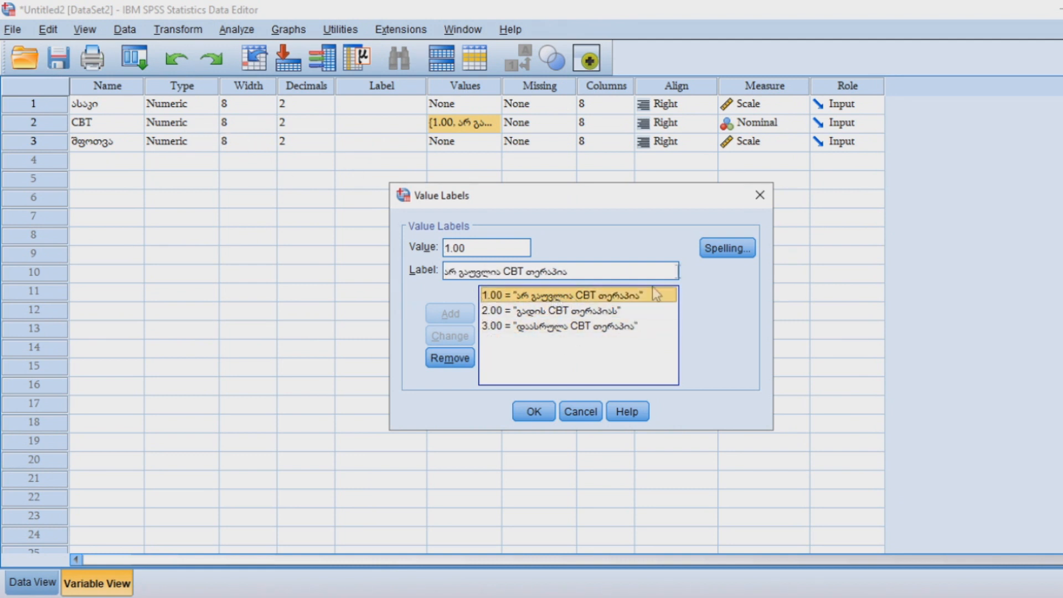
click(759, 199)
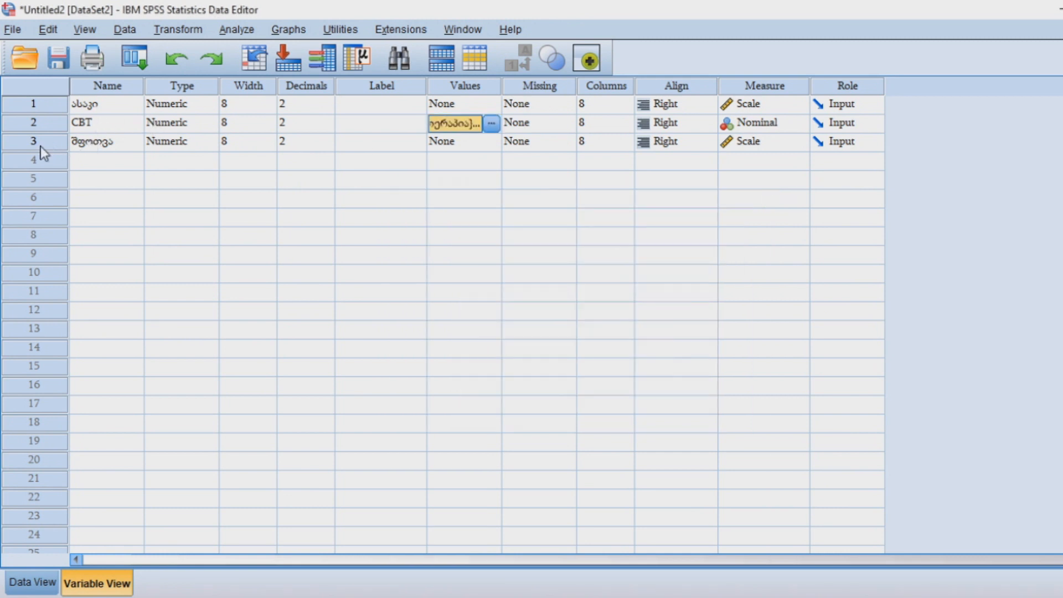
click(39, 149)
click(486, 128)
click(486, 128)
click(557, 295)
click(575, 327)
click(760, 195)
Set up a One-Way ANOVA with შფოთვა as the dependent variable and CBT as the factor
click(238, 32)
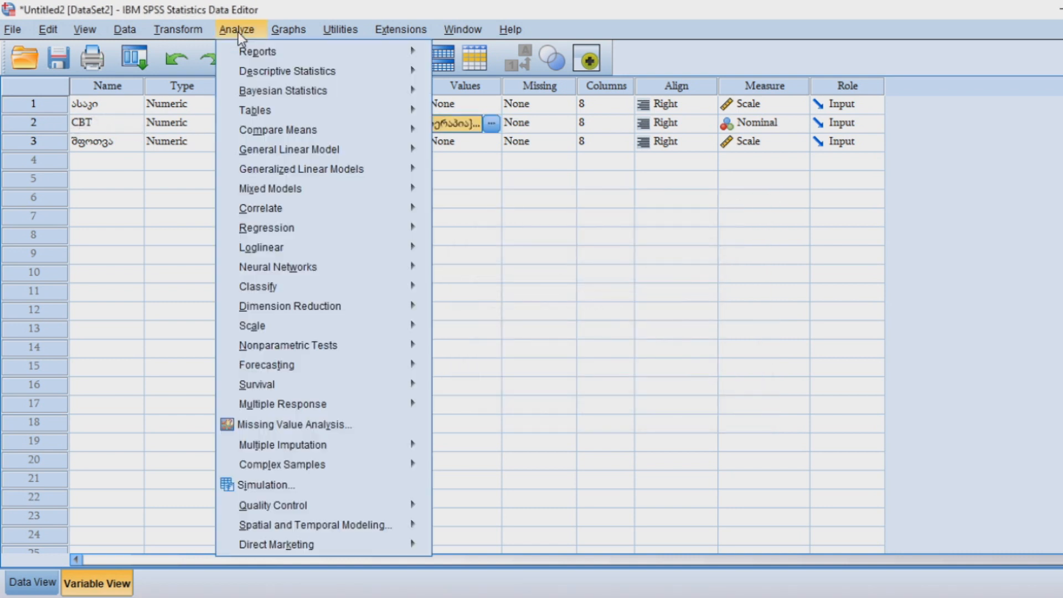
mouse_move(366, 132)
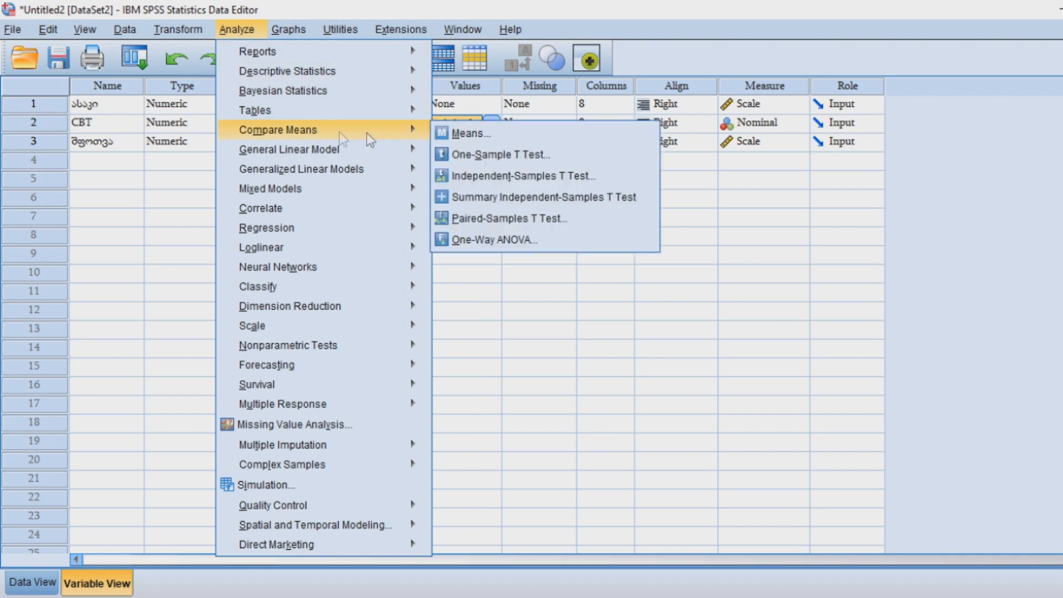
click(500, 240)
drag(579, 184, 556, 189)
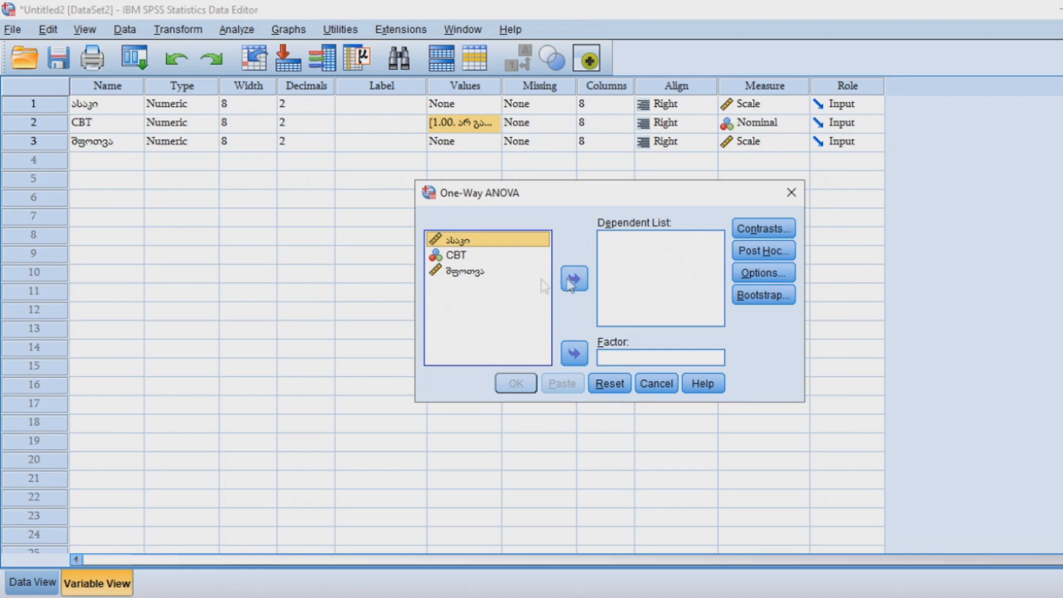
click(473, 272)
click(578, 278)
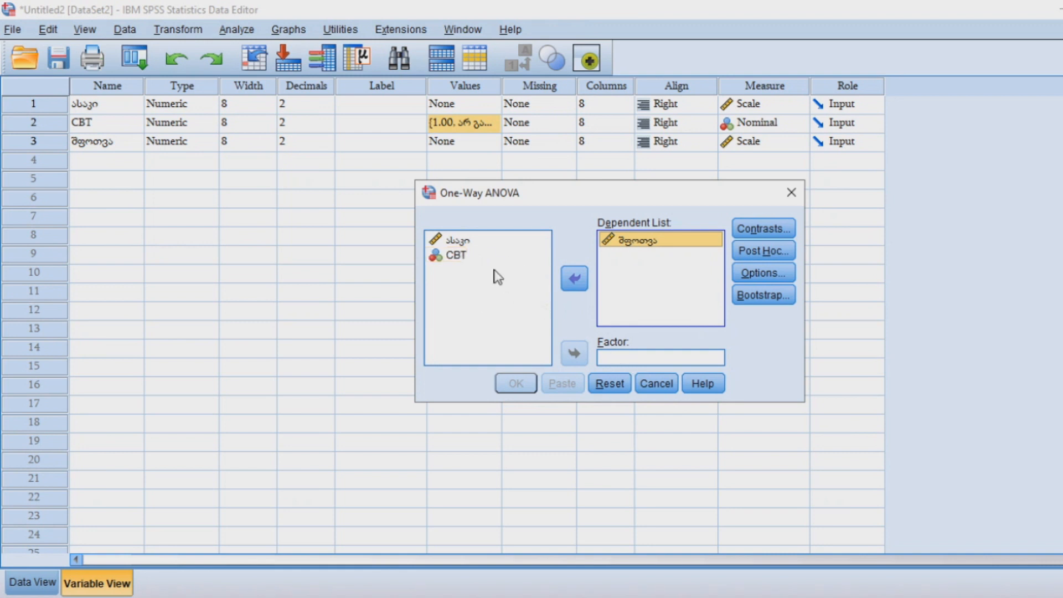
click(456, 255)
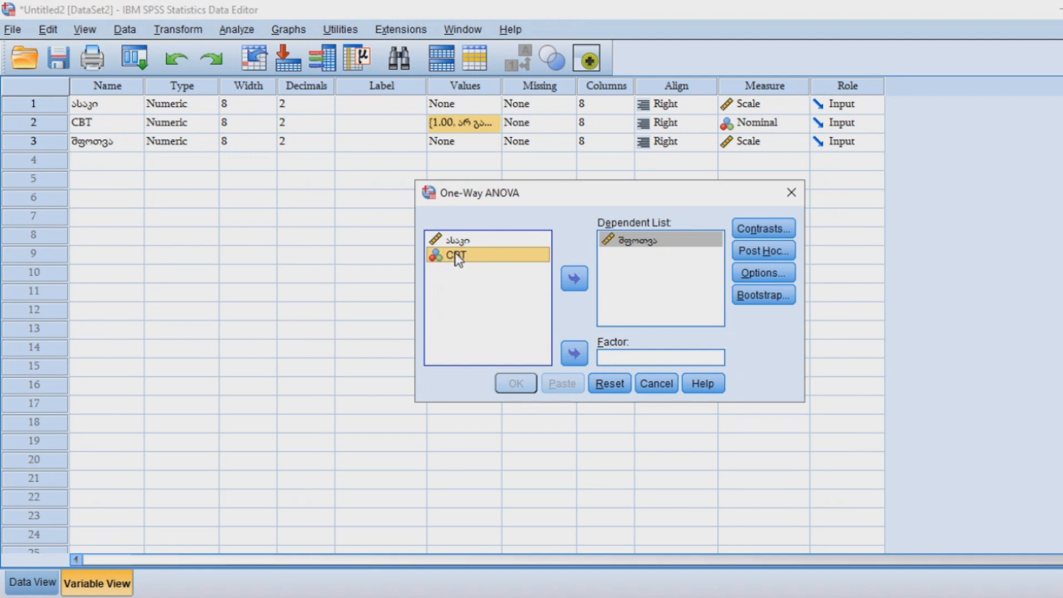
click(575, 354)
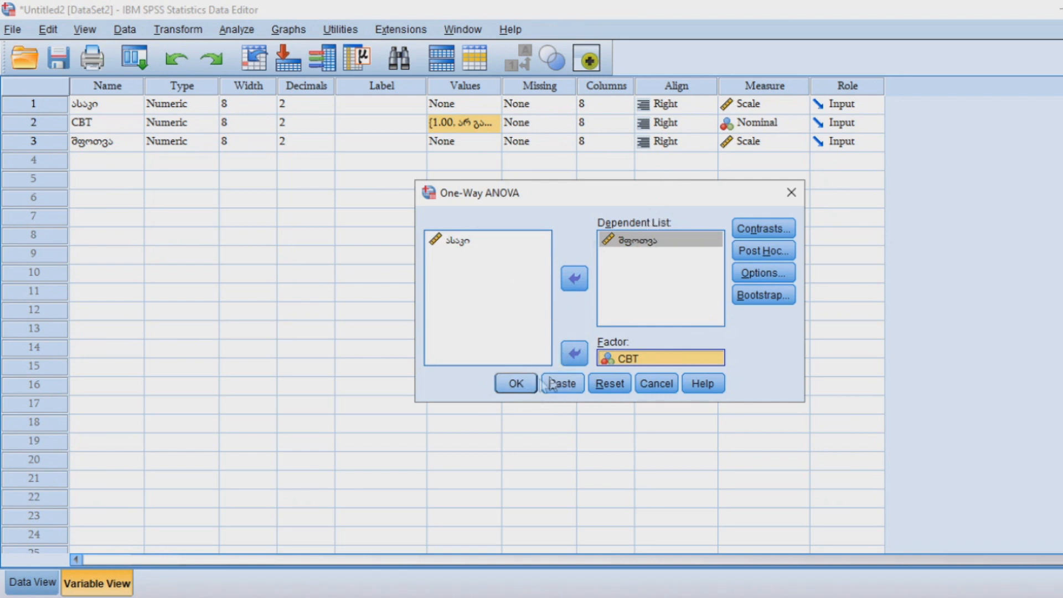
Enable Descriptive statistics and the Means plot in the One-Way ANOVA options
drag(677, 194, 662, 186)
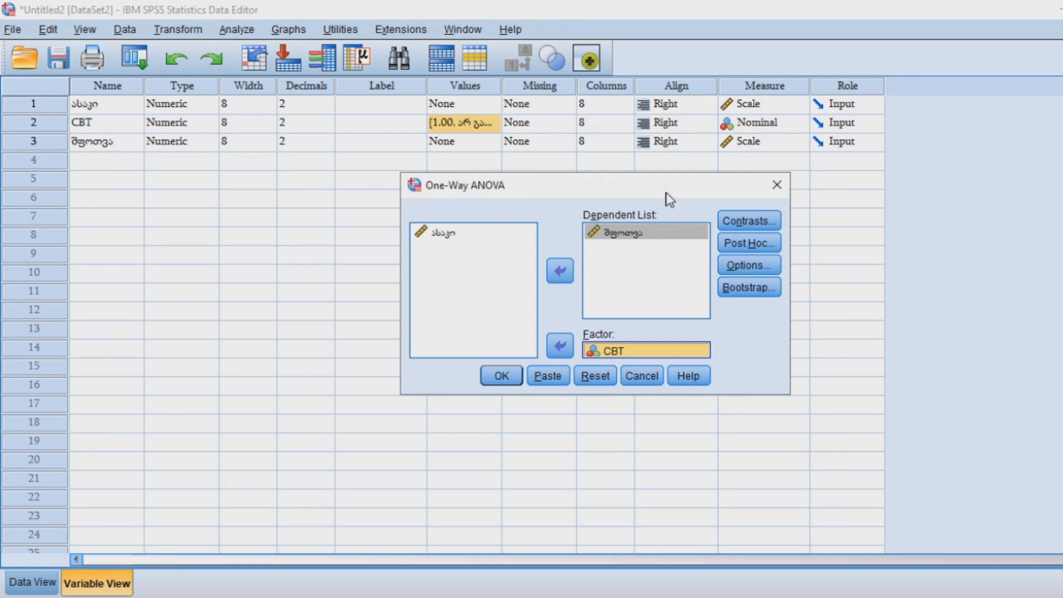
click(748, 265)
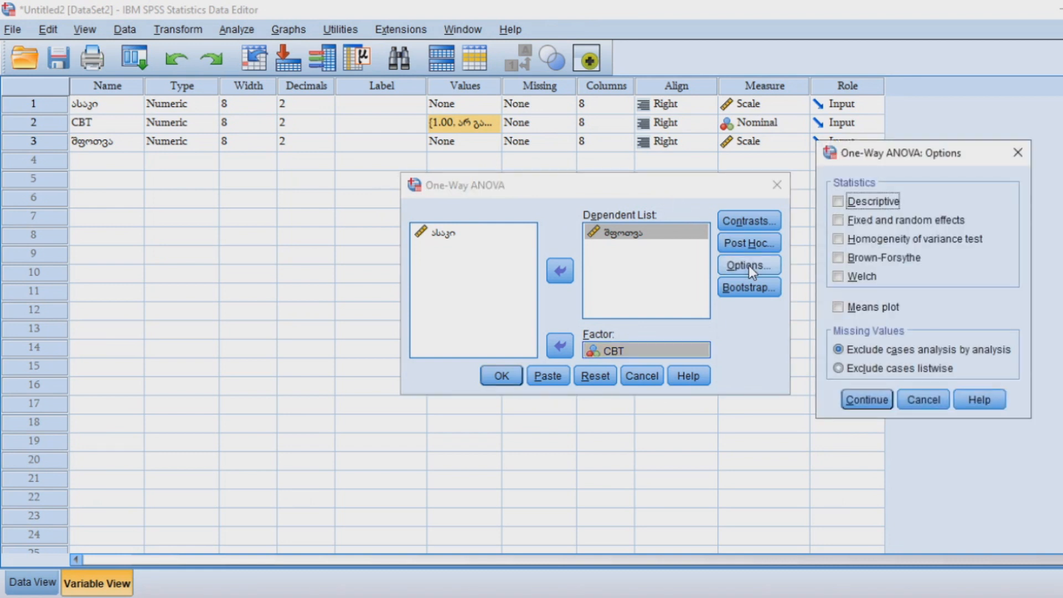
click(837, 202)
click(839, 307)
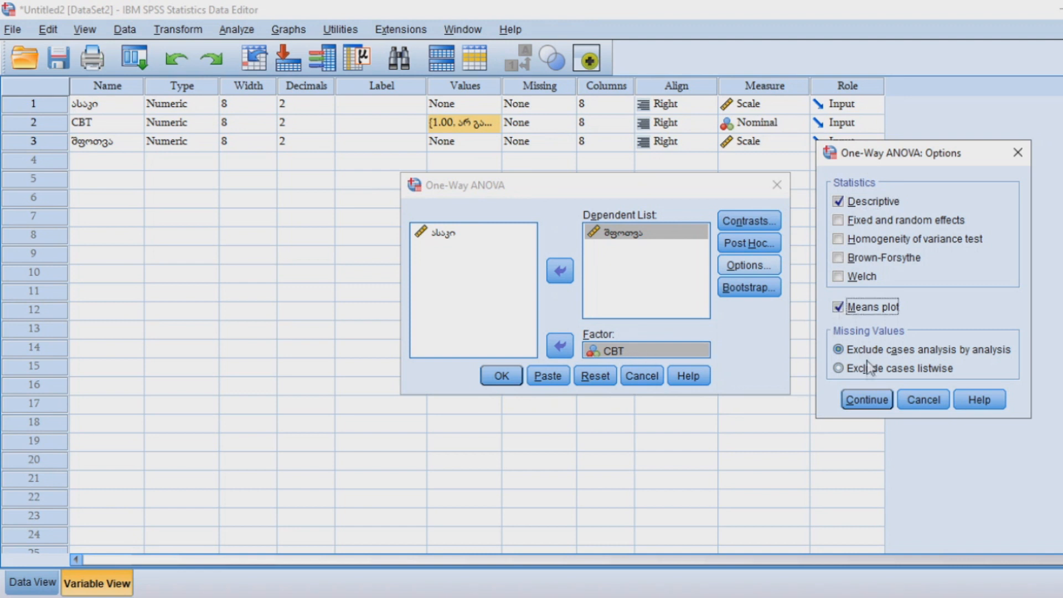
click(866, 400)
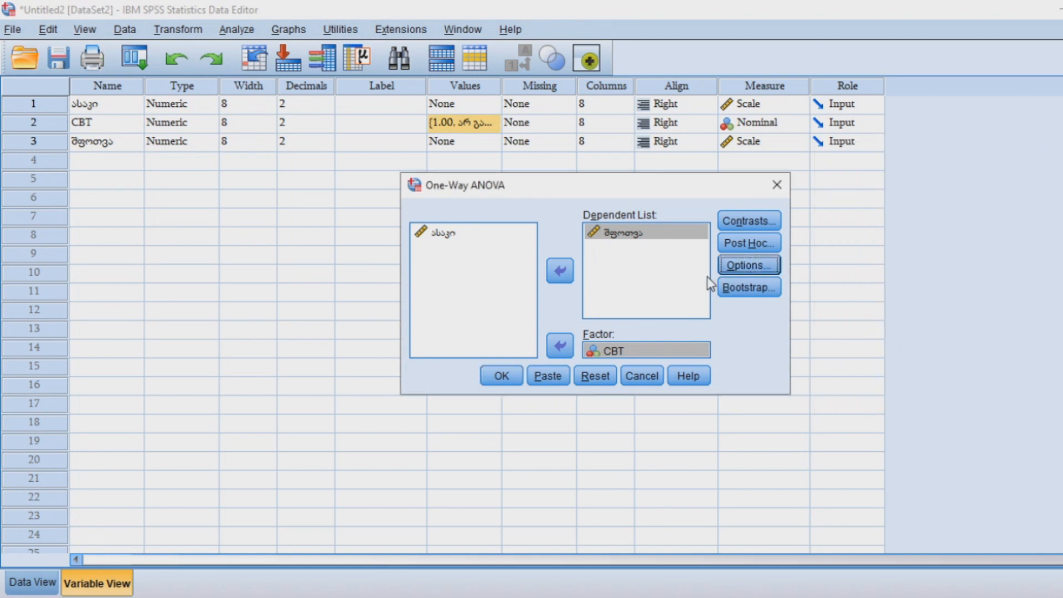
Choose the LSD post hoc test under equal variances assumed for the One-Way ANOVA
click(749, 245)
drag(617, 174, 819, 176)
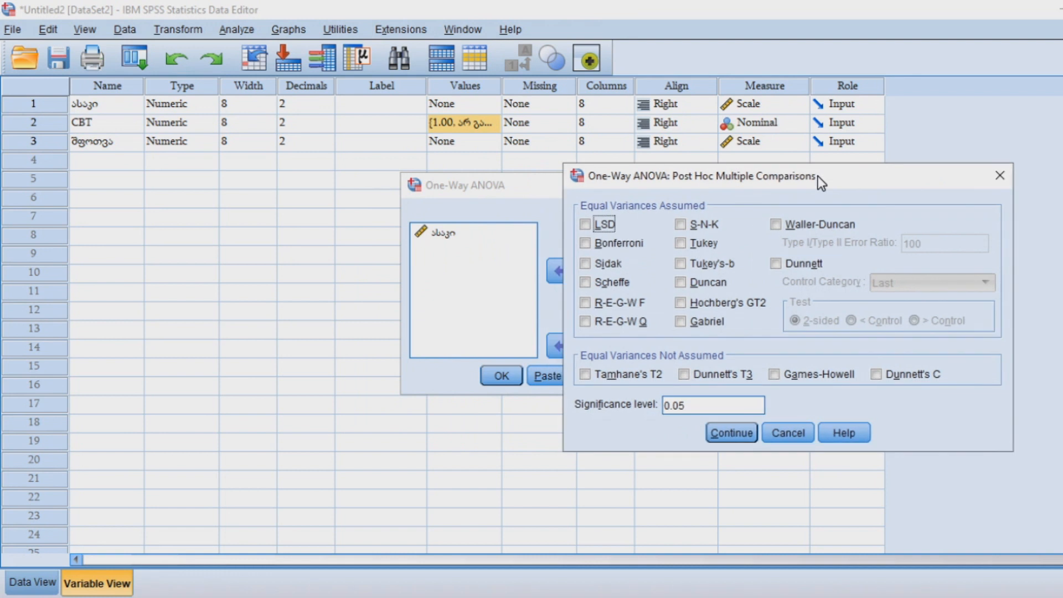
drag(818, 176, 834, 183)
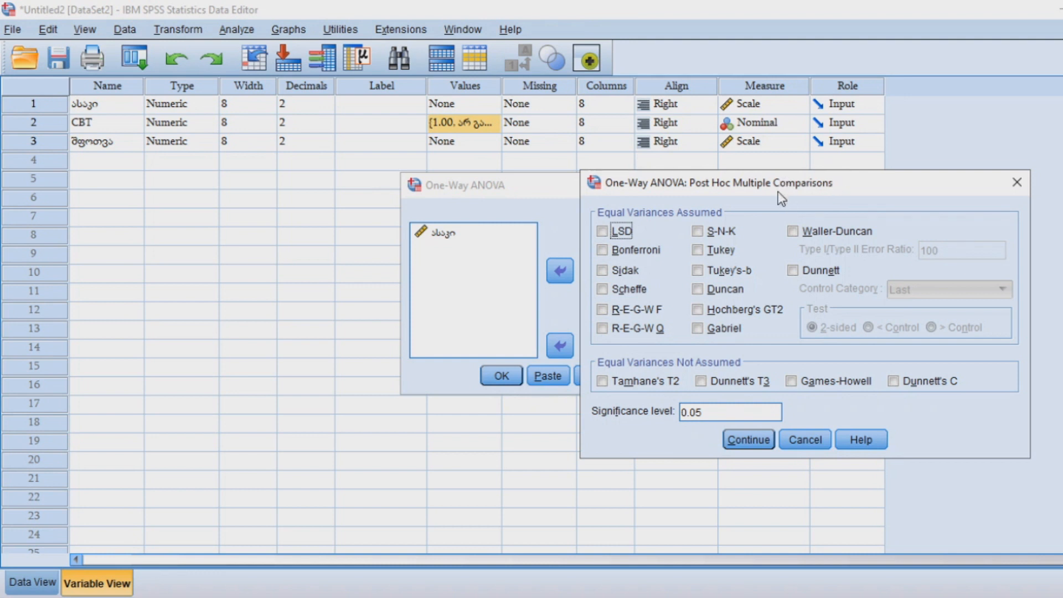
drag(777, 191, 779, 182)
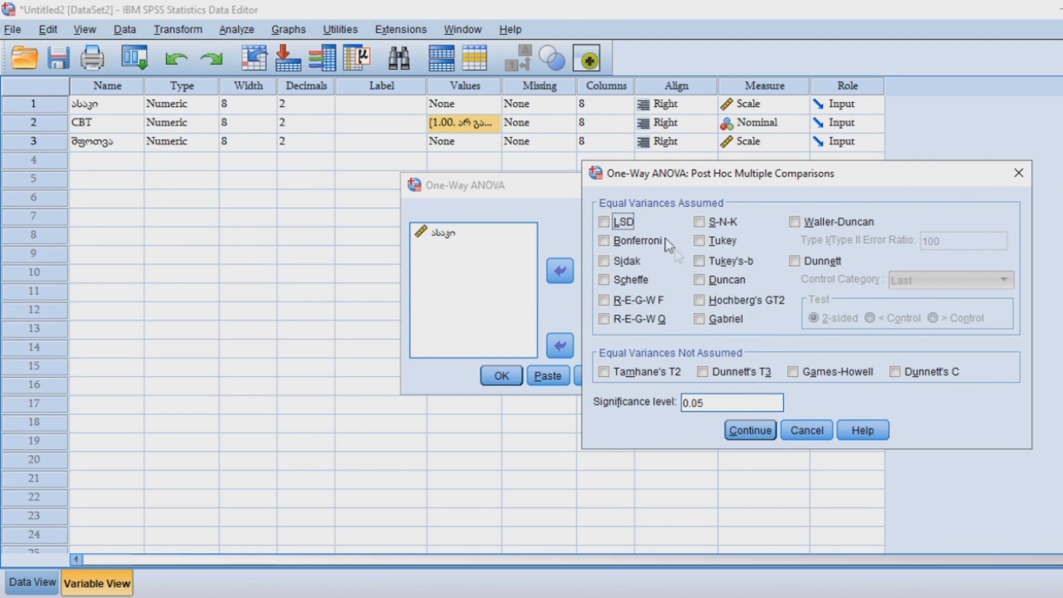
click(604, 223)
click(750, 430)
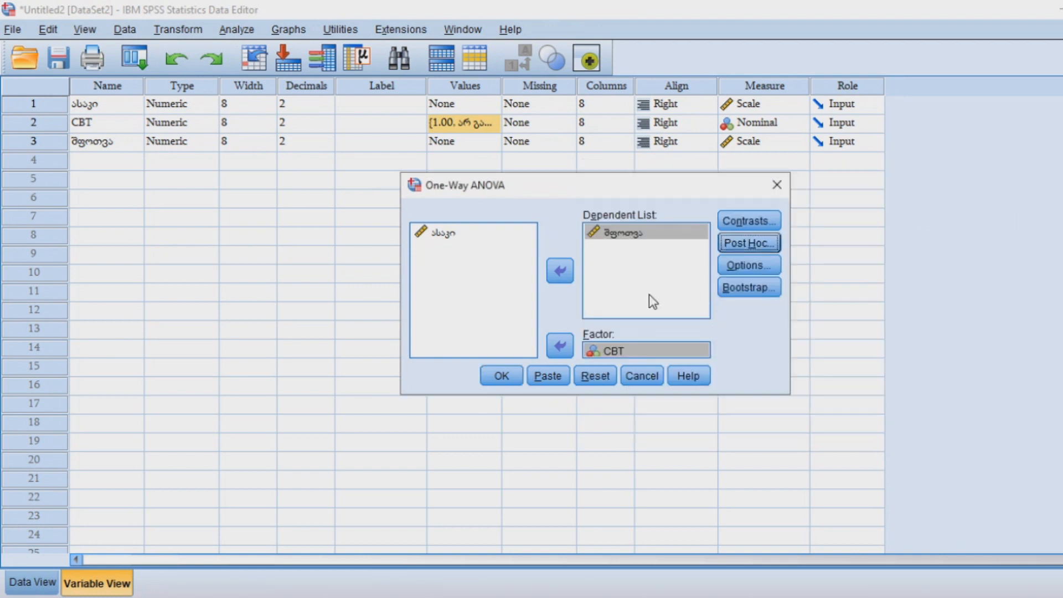
Run the One-Way ANOVA after rechecking its post hoc settings, and view the output down to the Means Plots
click(723, 247)
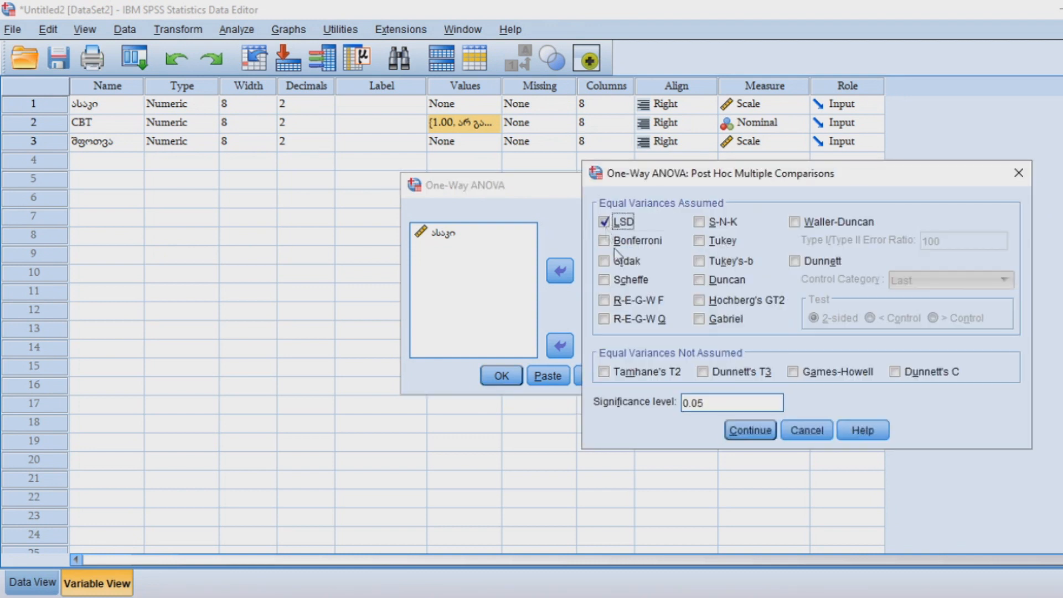
click(750, 431)
click(501, 375)
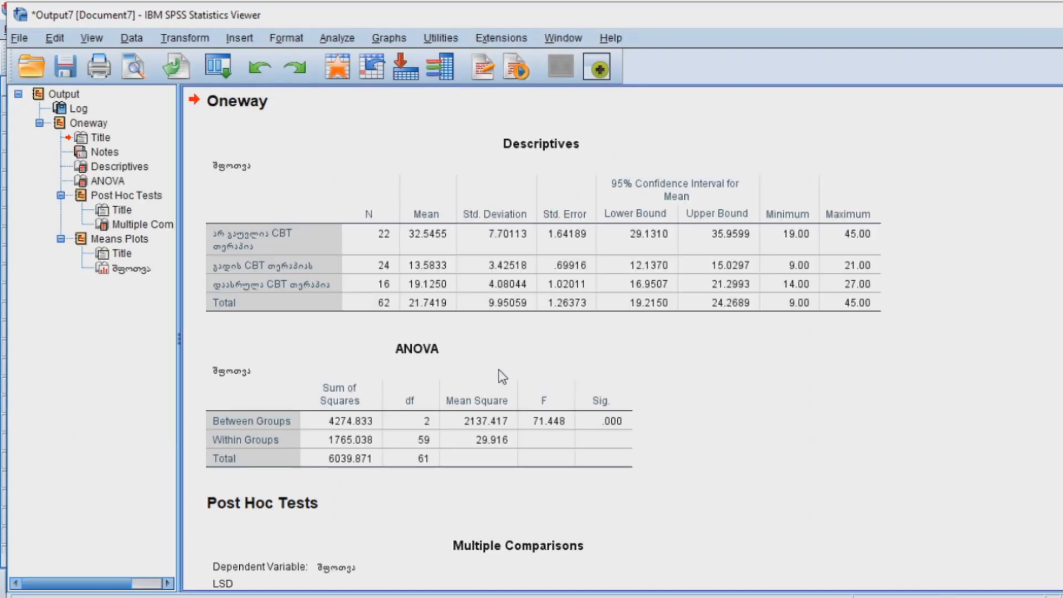
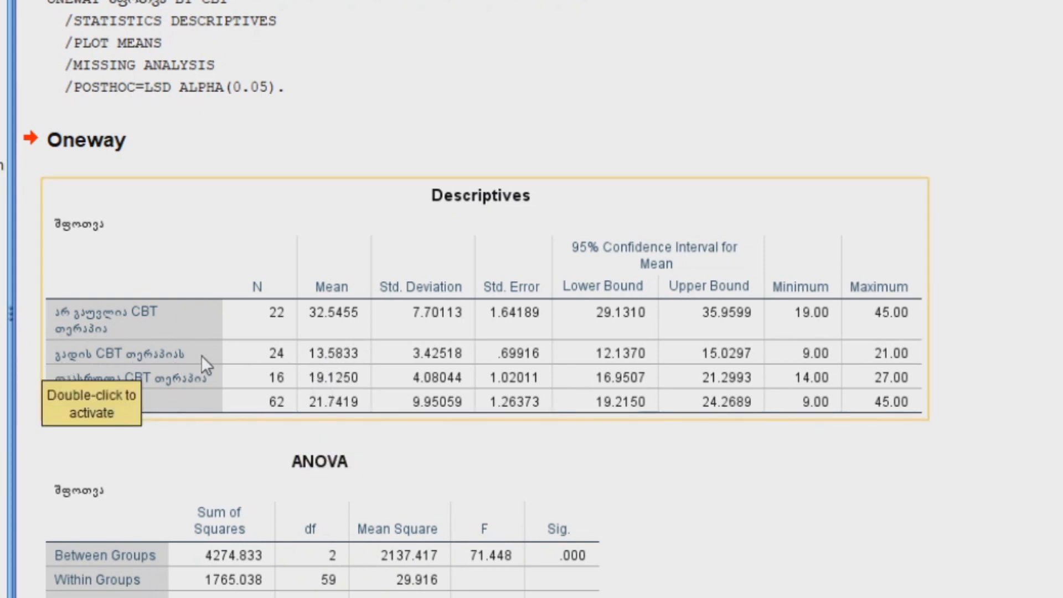
scroll(258, 287, down, 15)
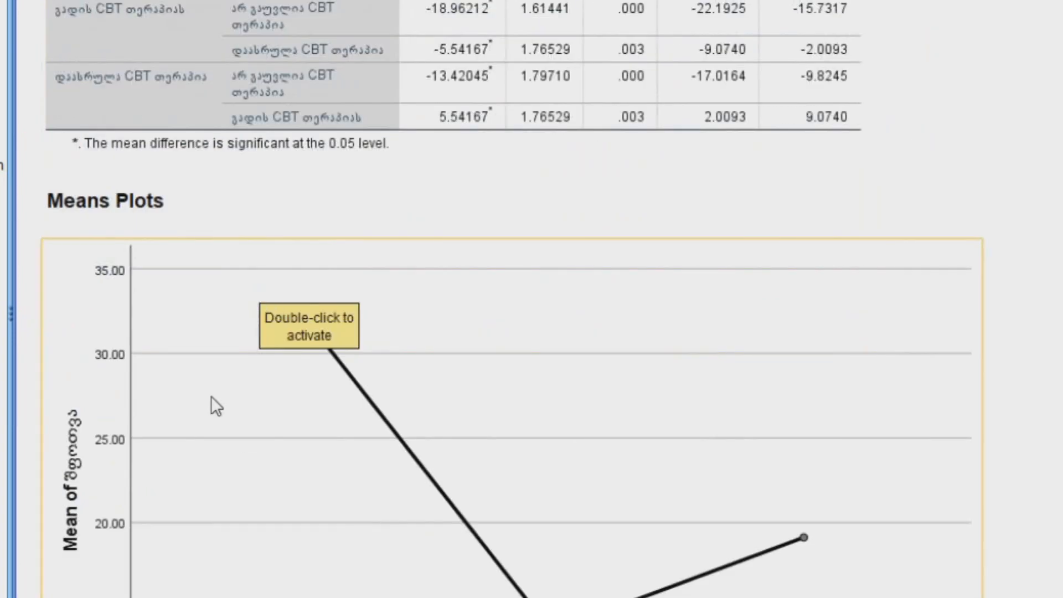
Review the ANOVA output above the means plot and check the ასაკი and შფოთვა variable definitions in Variable View
scroll(211, 396, up, 15)
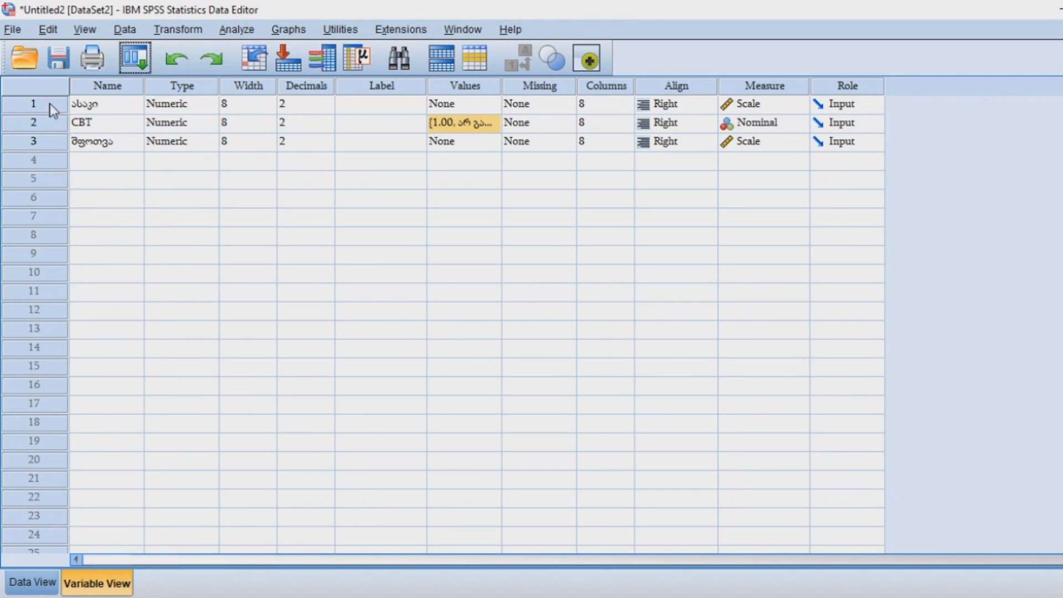
click(50, 104)
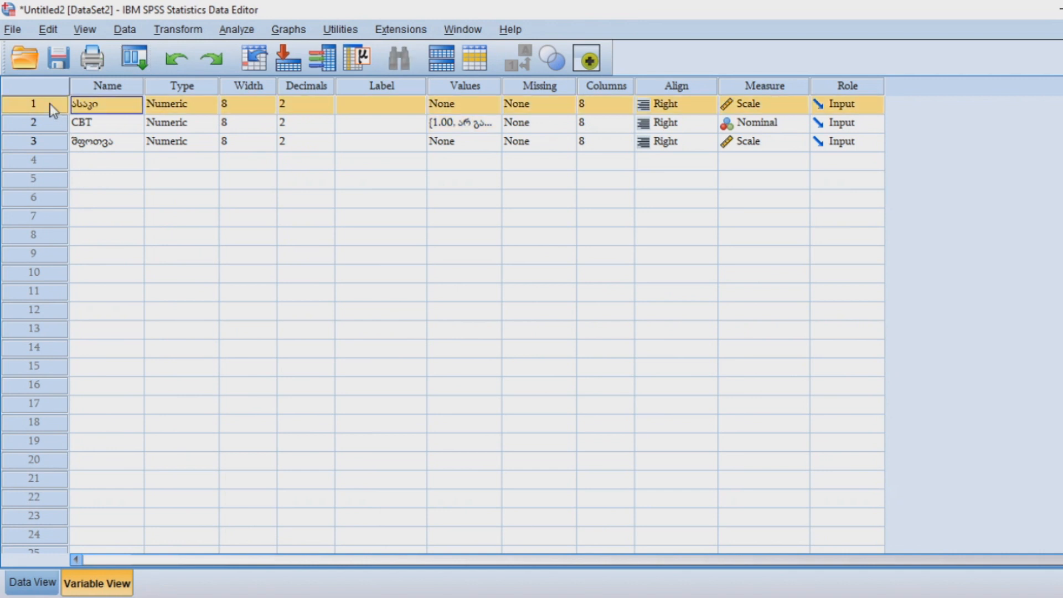
click(99, 150)
click(40, 143)
click(110, 148)
click(35, 146)
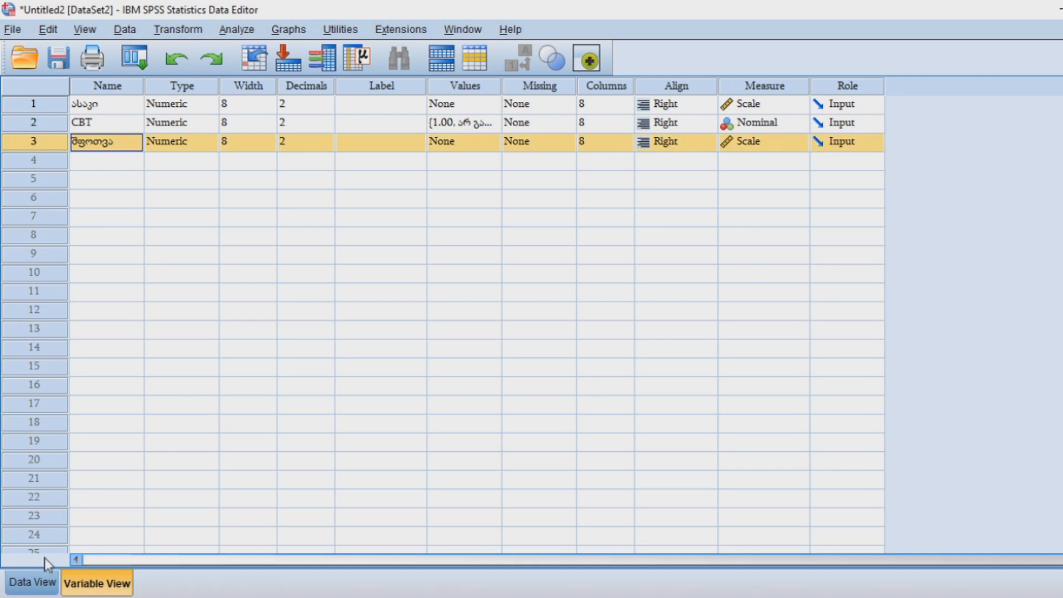
Examine the individual ages recorded in the ასაკი column of Data View, down to the last case
click(33, 583)
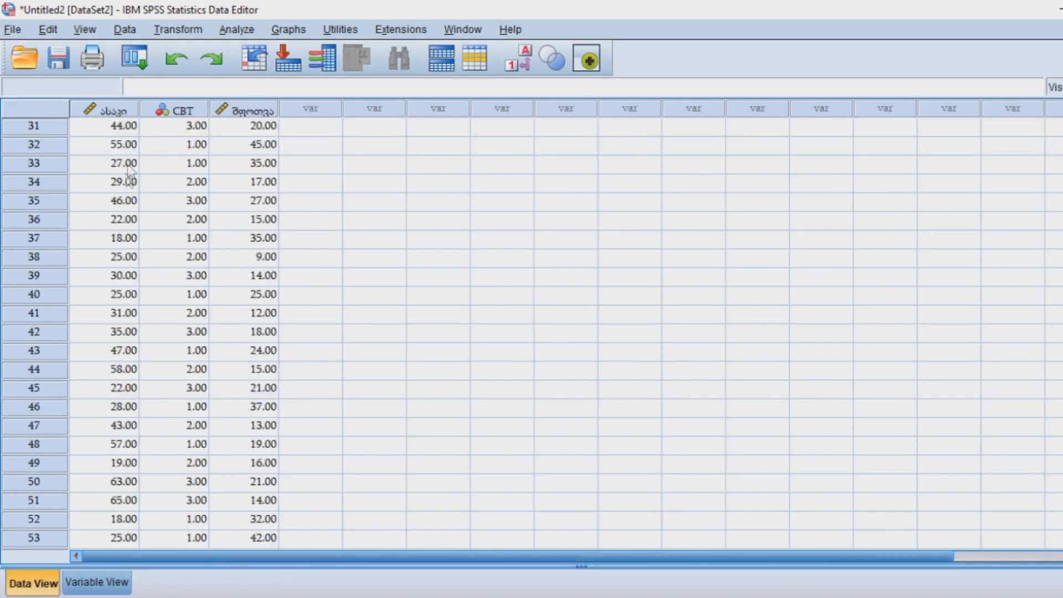
click(112, 183)
scroll(110, 189, down, 7)
scroll(109, 202, up, 2)
click(92, 296)
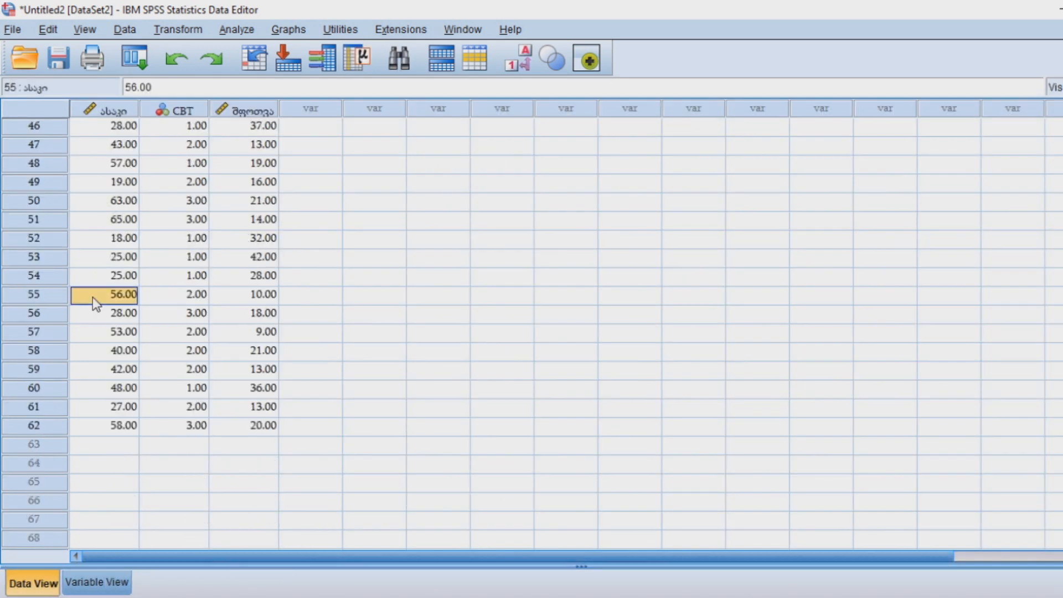
scroll(91, 297, up, 7)
click(103, 281)
click(106, 302)
click(106, 314)
click(106, 331)
click(107, 348)
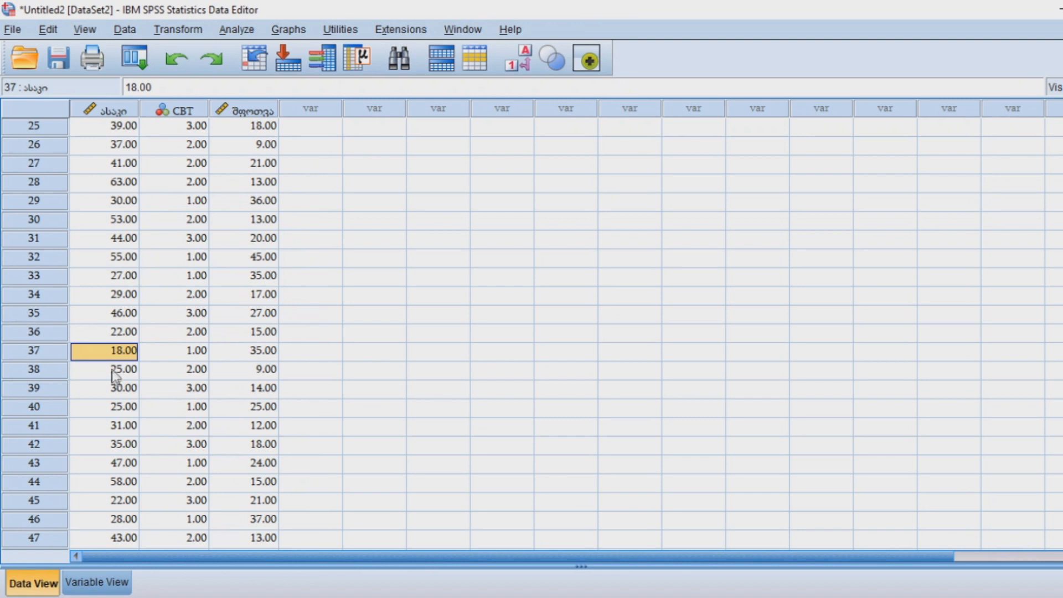
click(115, 297)
click(113, 276)
click(108, 256)
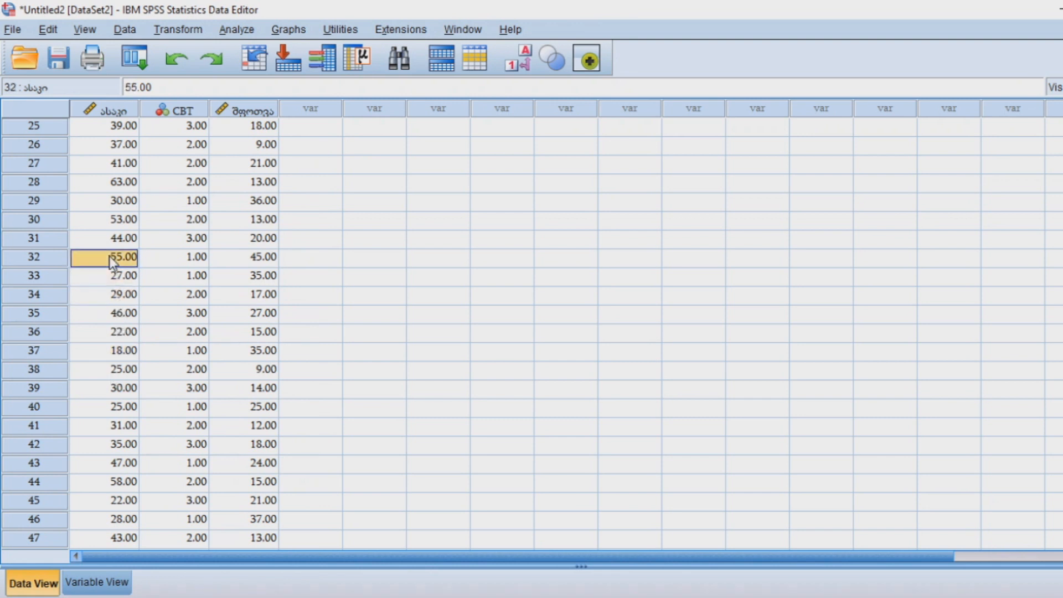
click(119, 241)
click(120, 257)
click(125, 240)
Run a One-Way ANOVA with შფოთვა as the dependent variable and ასაკი as the factor in place of CBT
click(237, 29)
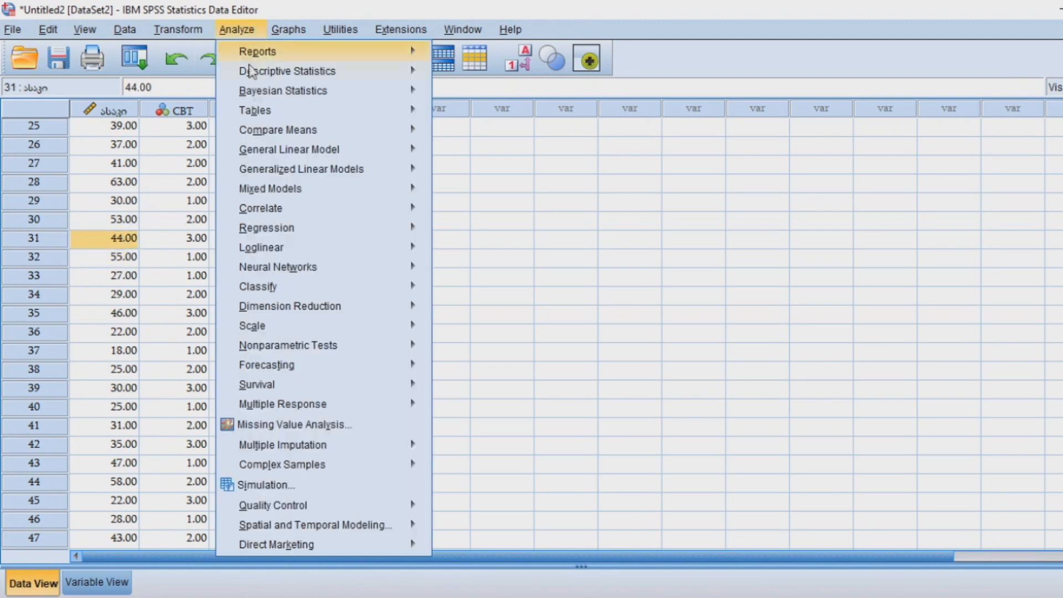
mouse_move(277, 130)
click(488, 243)
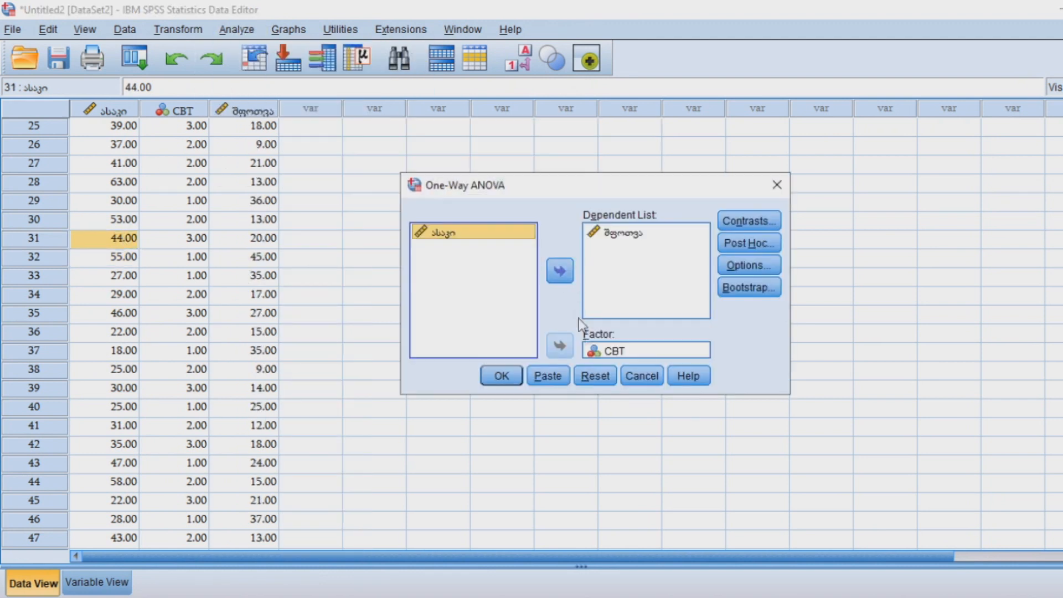
click(612, 351)
click(558, 345)
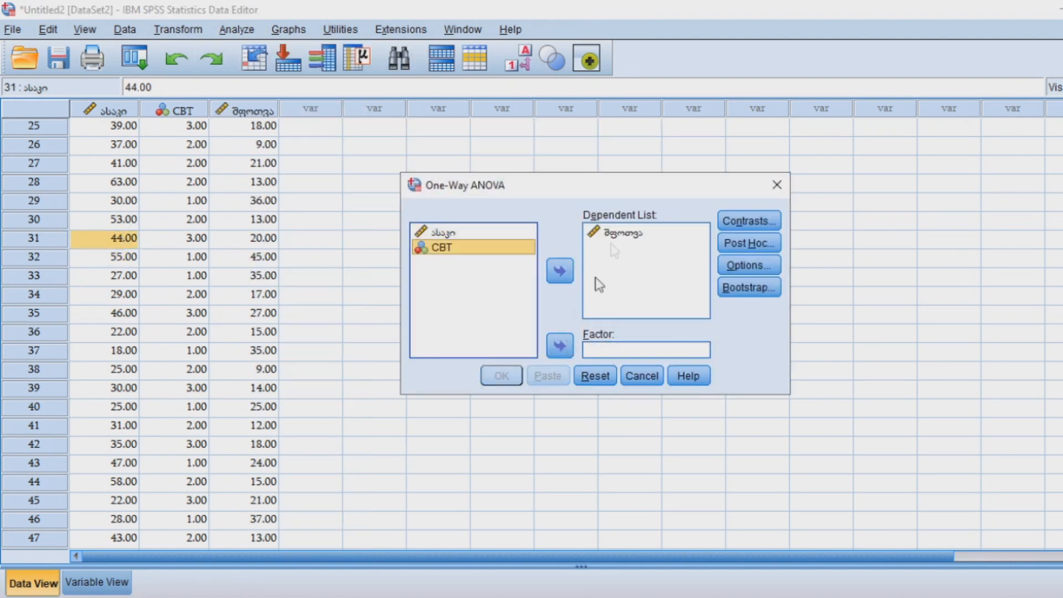
click(447, 235)
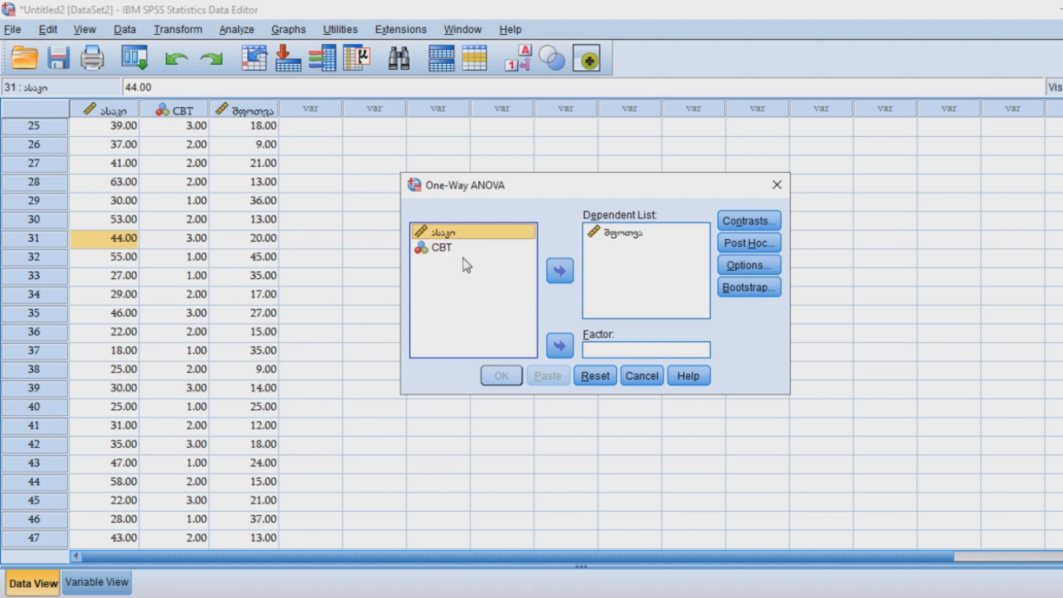
click(559, 345)
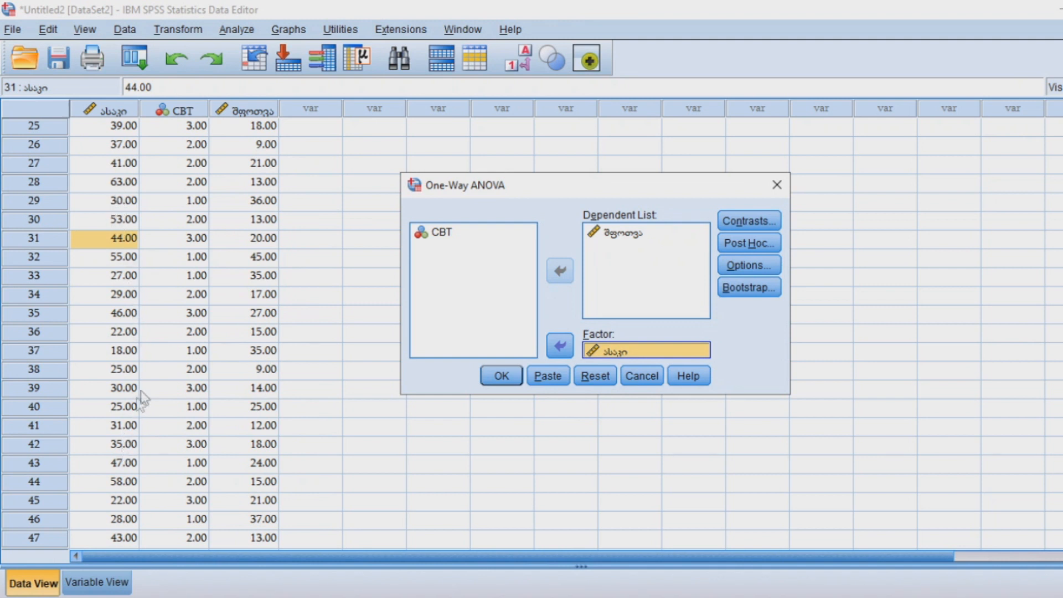
click(503, 376)
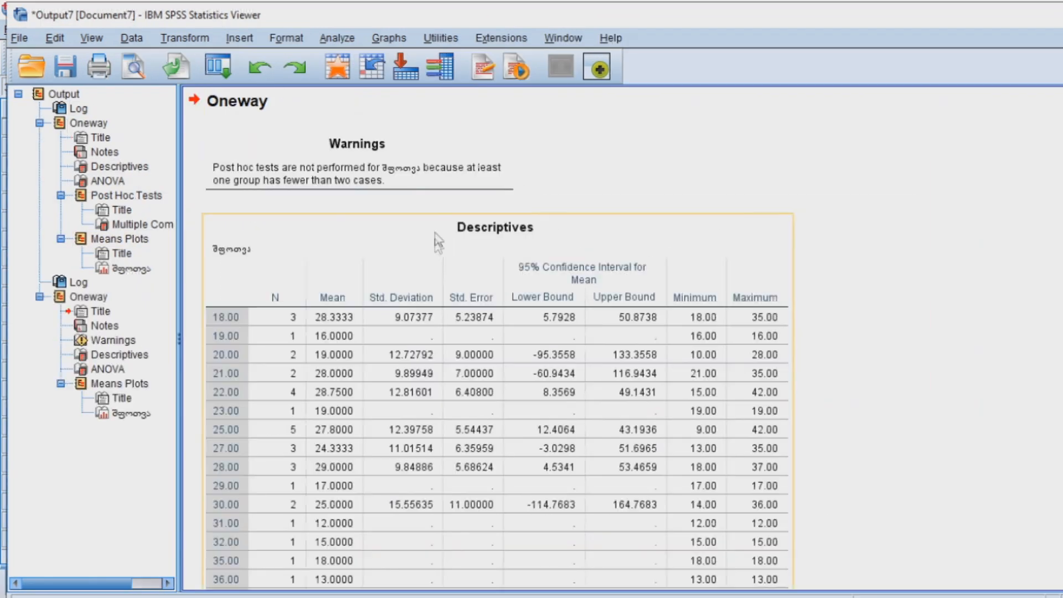
Review the Descriptives table for the individual ages and close the output document without saving it
scroll(410, 213, down, 3)
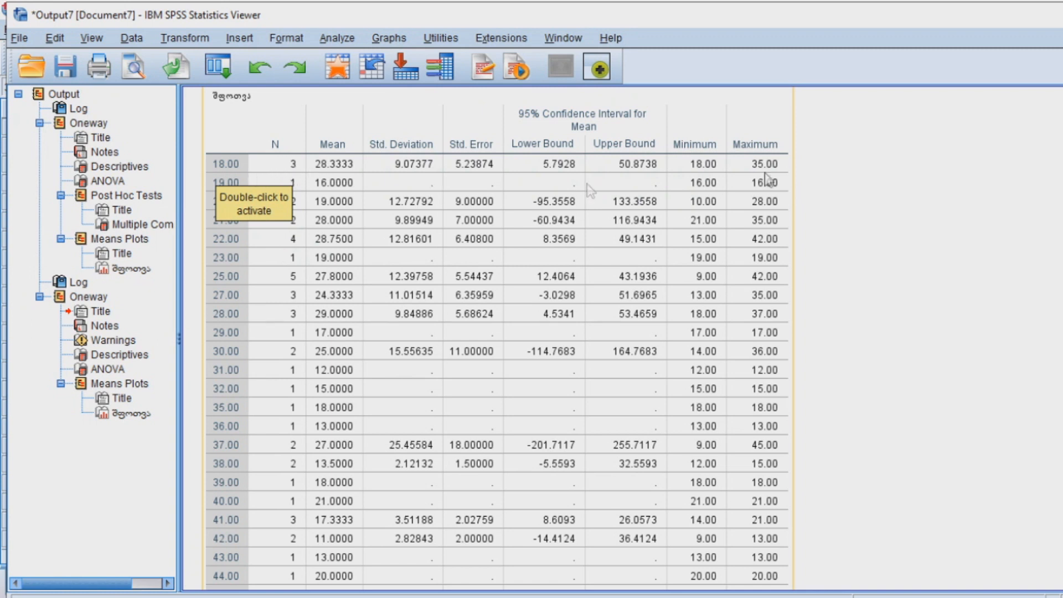
scroll(844, 219, down, 1)
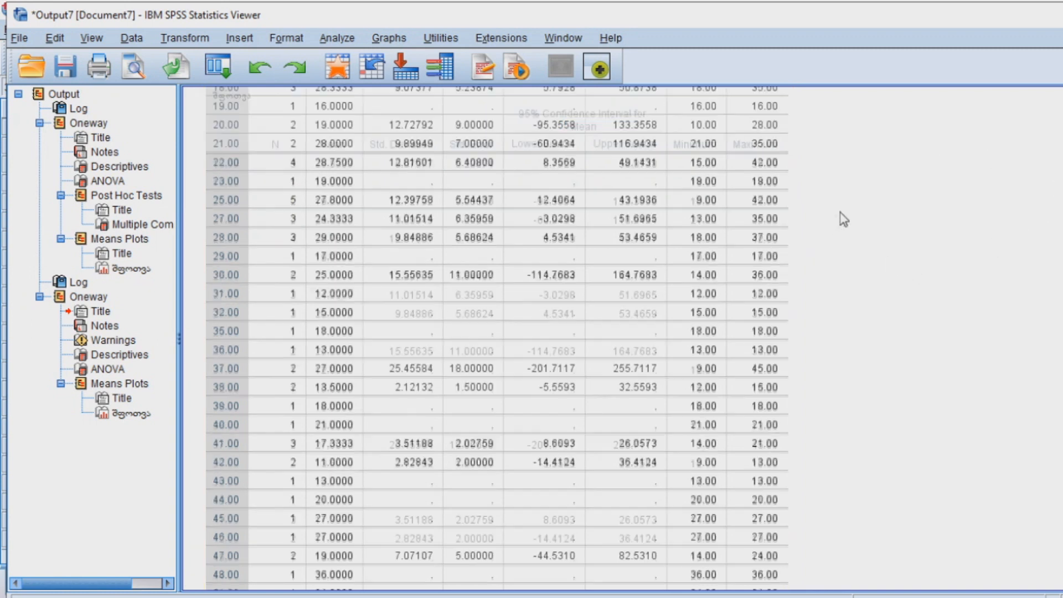
scroll(844, 220, up, 3)
scroll(844, 219, up, 3)
key(alt+F4)
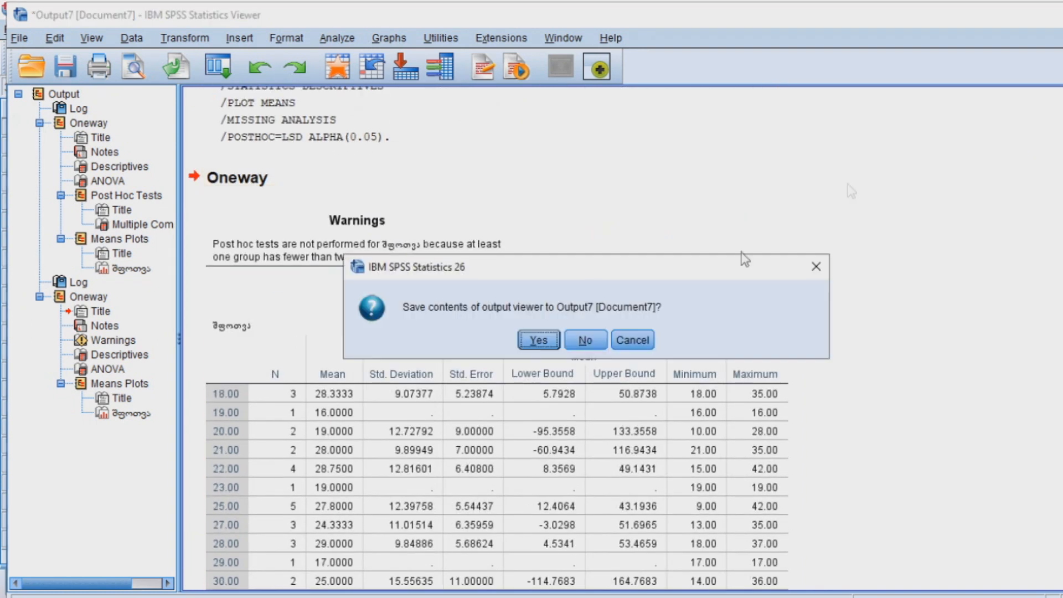
click(585, 340)
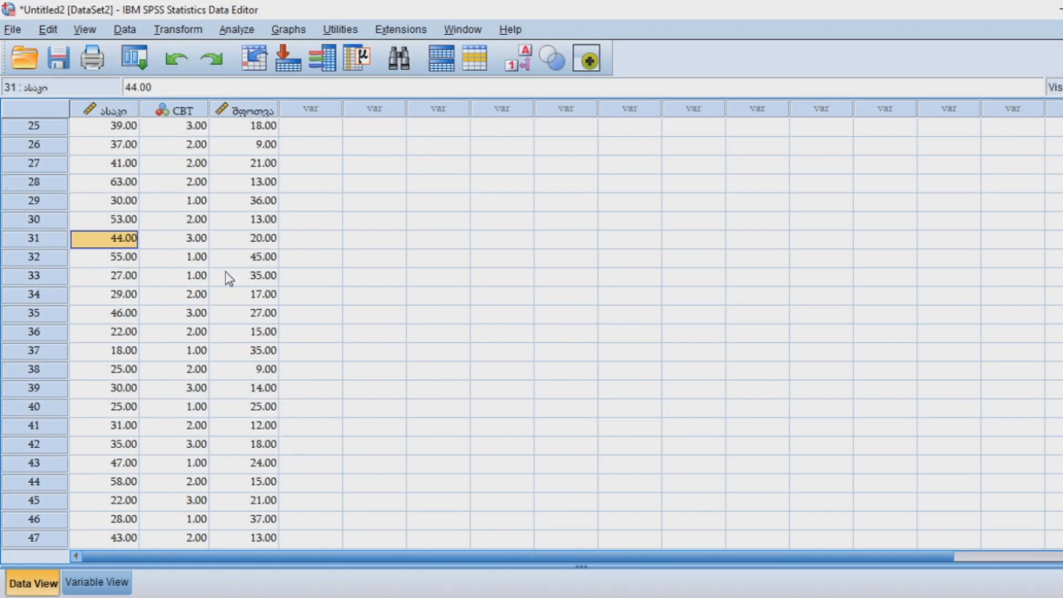
Start a Recode into Different Variables for ასაკი with the output variable named ასაკი_ჯგუფები
click(178, 29)
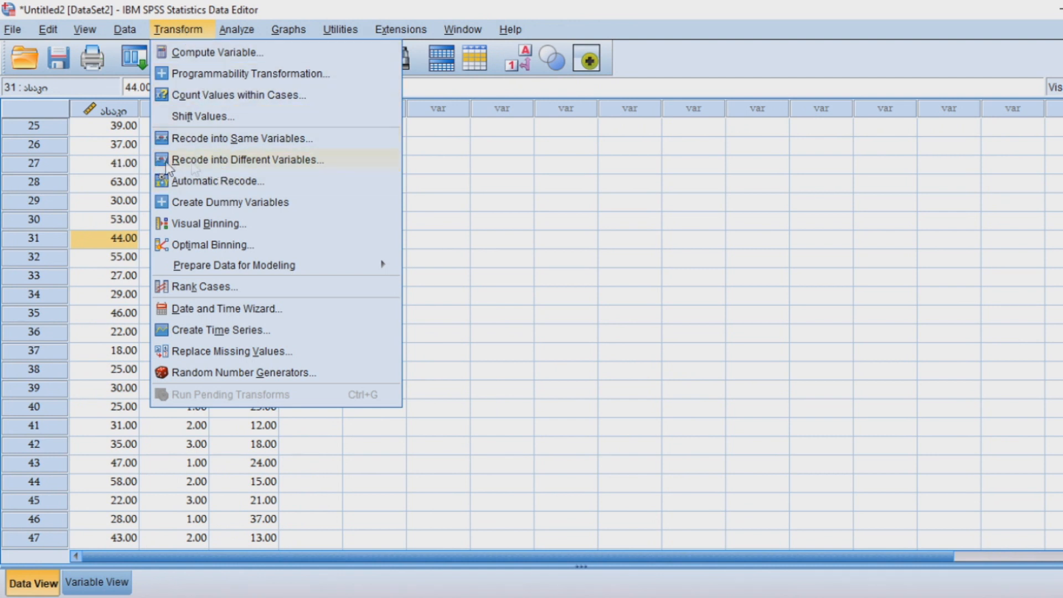
click(230, 160)
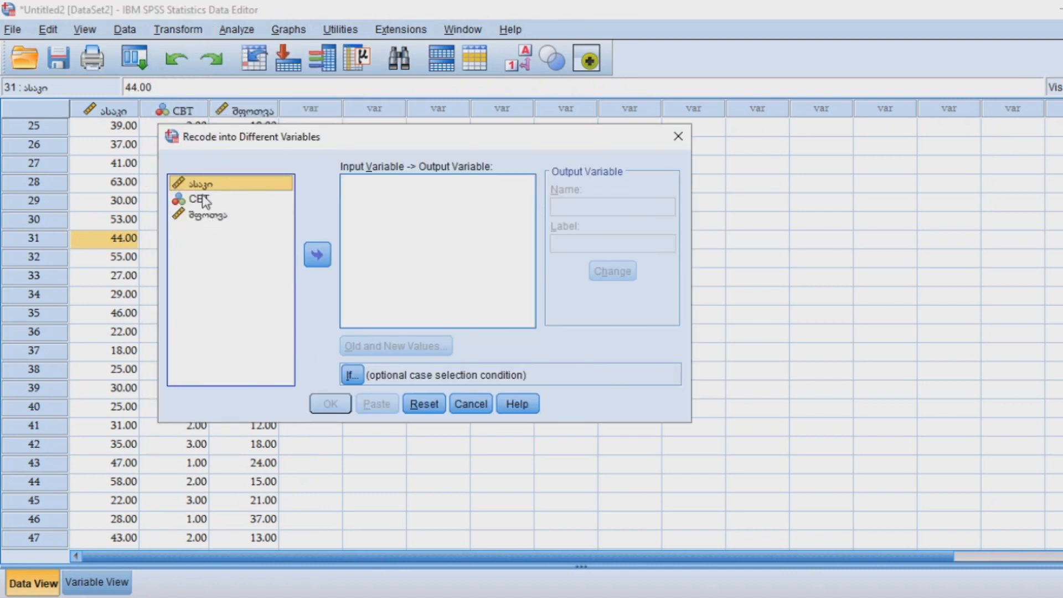
click(317, 255)
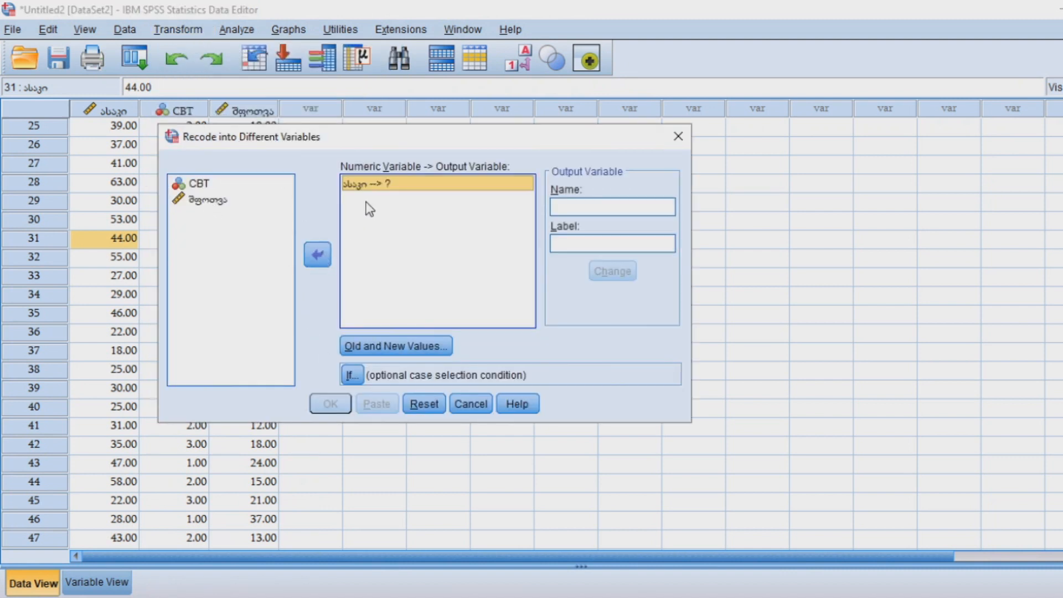
click(592, 209)
text(ასაკი)
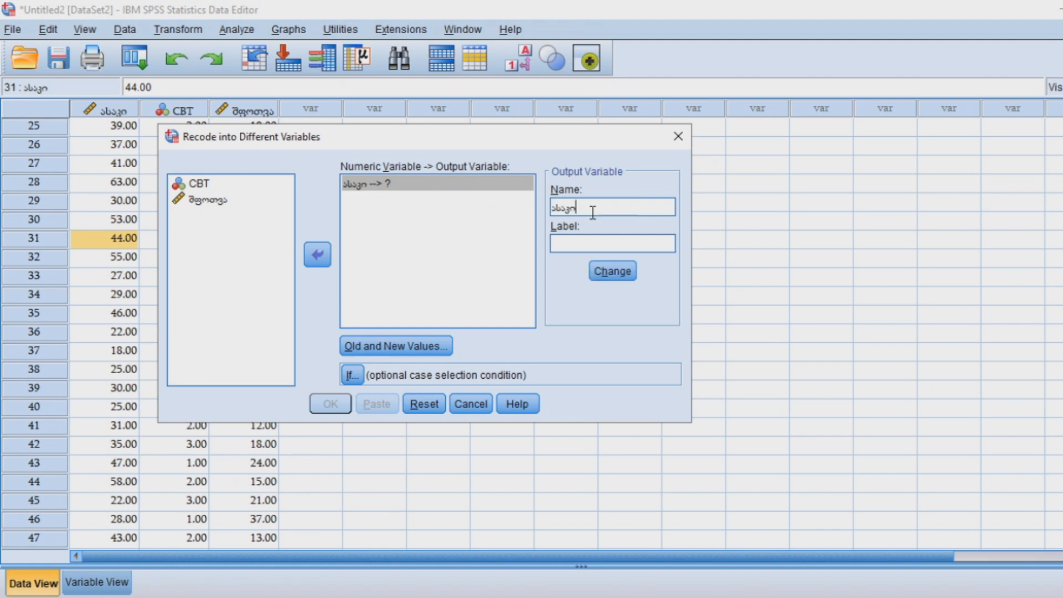
text(_ჯგუფი)
click(612, 271)
Add a recode rule in the old and new values that maps the range 18 through 25 to 1
click(388, 346)
drag(476, 139, 561, 128)
click(387, 240)
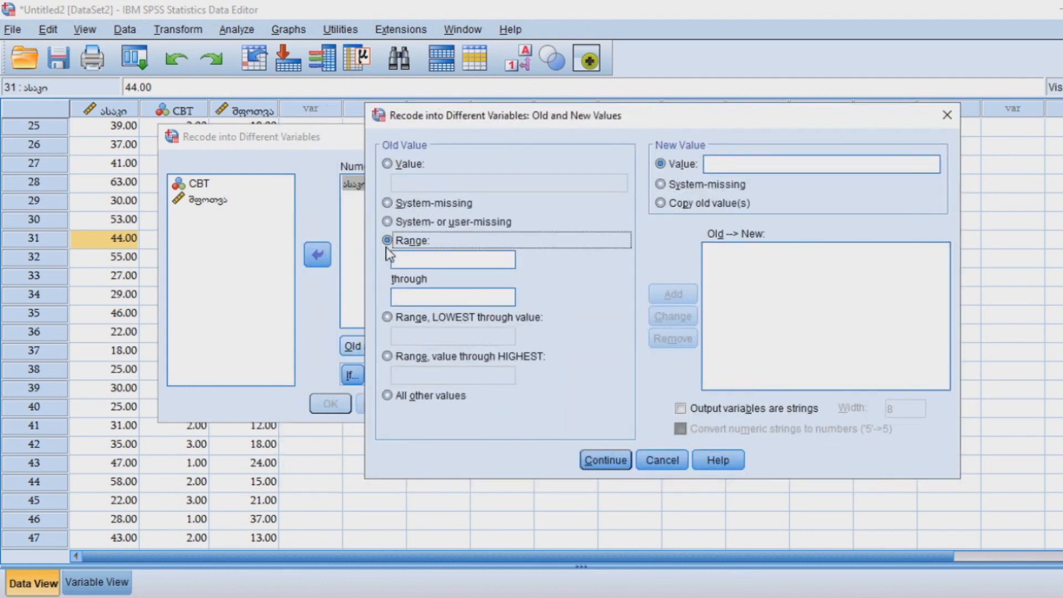
click(409, 259)
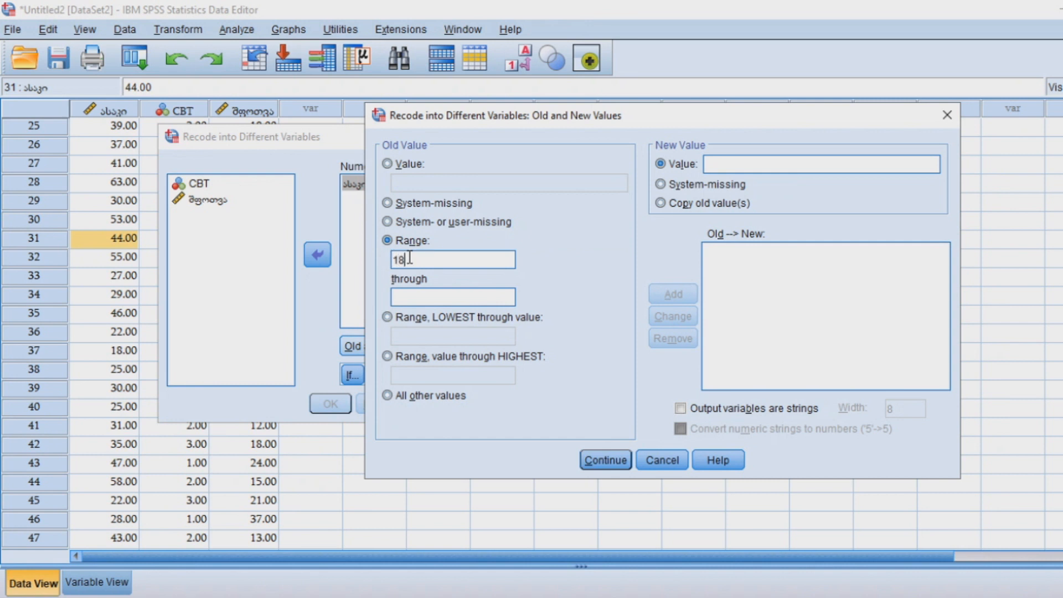
click(414, 297)
click(715, 164)
text(1)
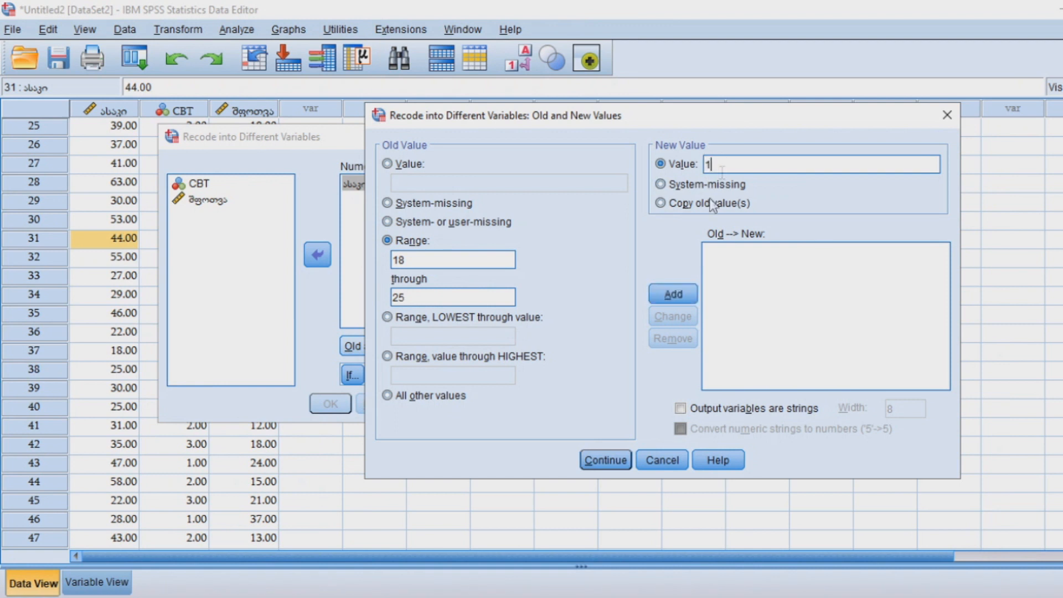
click(664, 295)
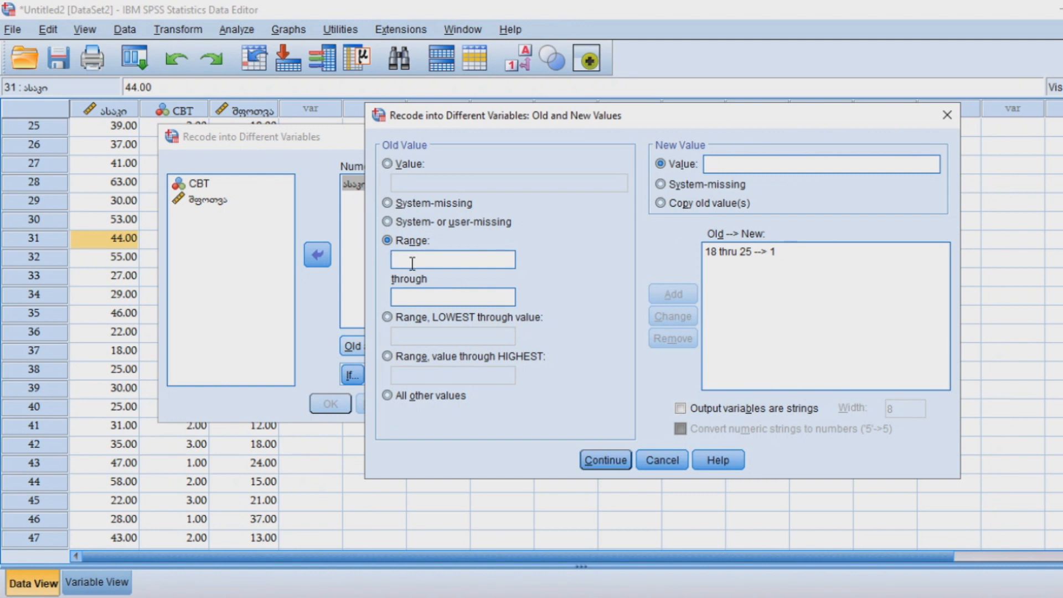
Add a recode rule that maps the range 26 through 35 to 2
click(411, 297)
double_click(417, 261)
click(757, 160)
text(2)
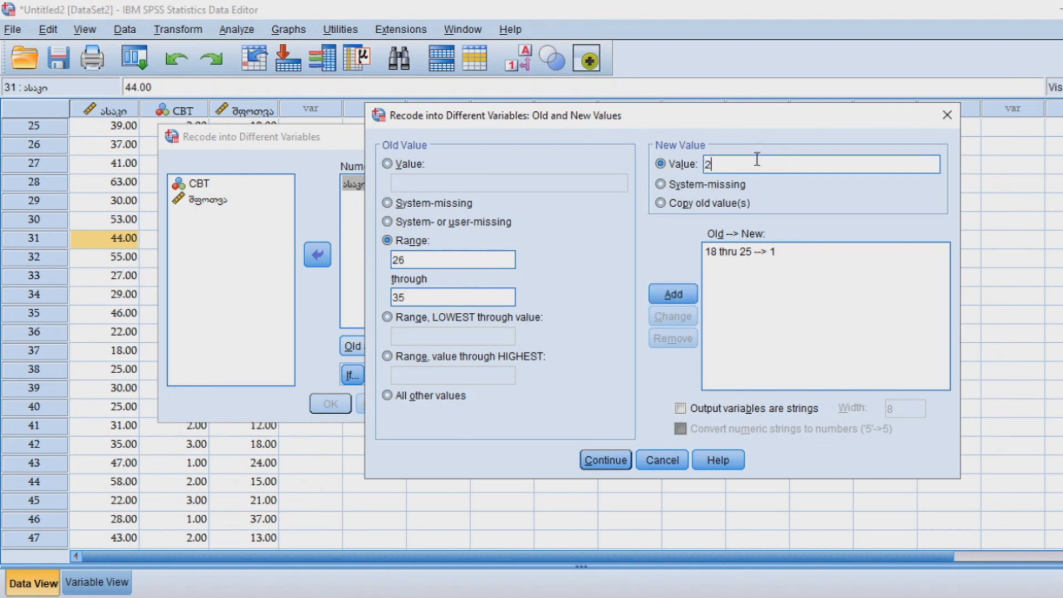
click(673, 294)
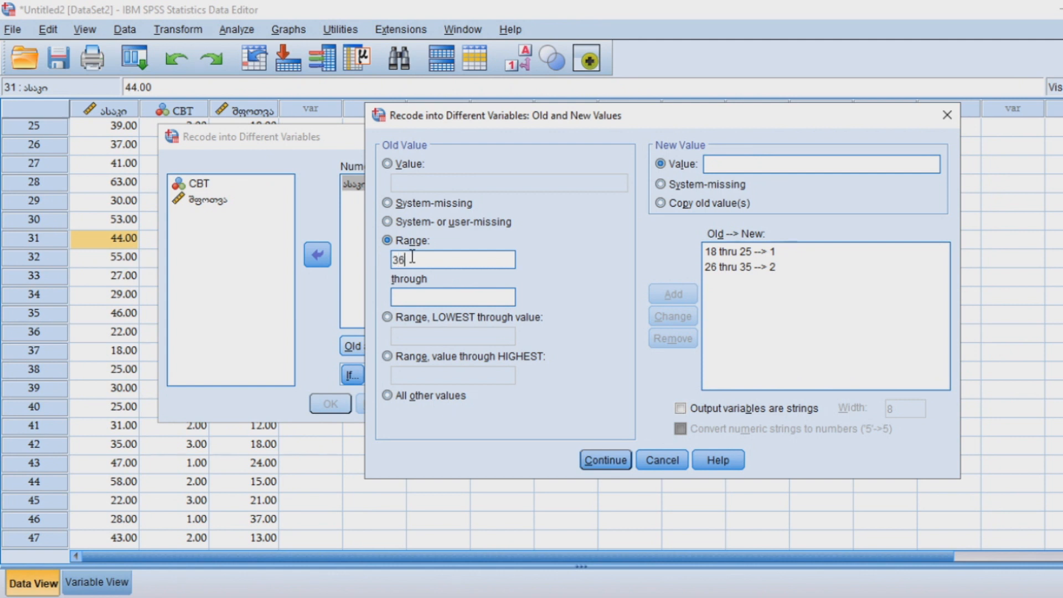
Add a recode rule that maps the range 36 through 45 to 3
click(409, 295)
click(736, 164)
text(3)
click(673, 298)
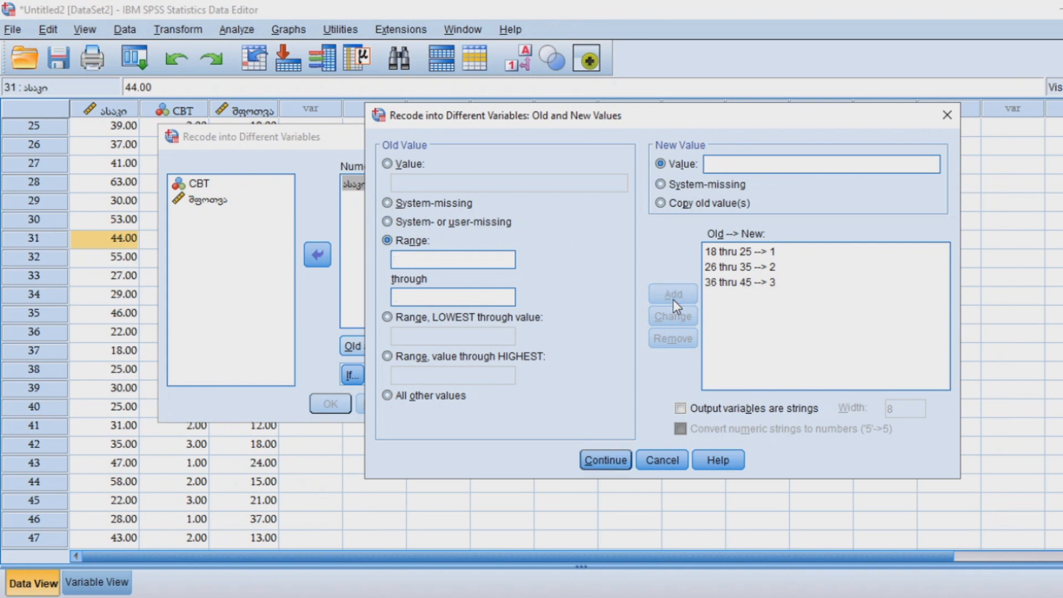
Map all other values to 4 and run the recode of ასაკი
click(387, 395)
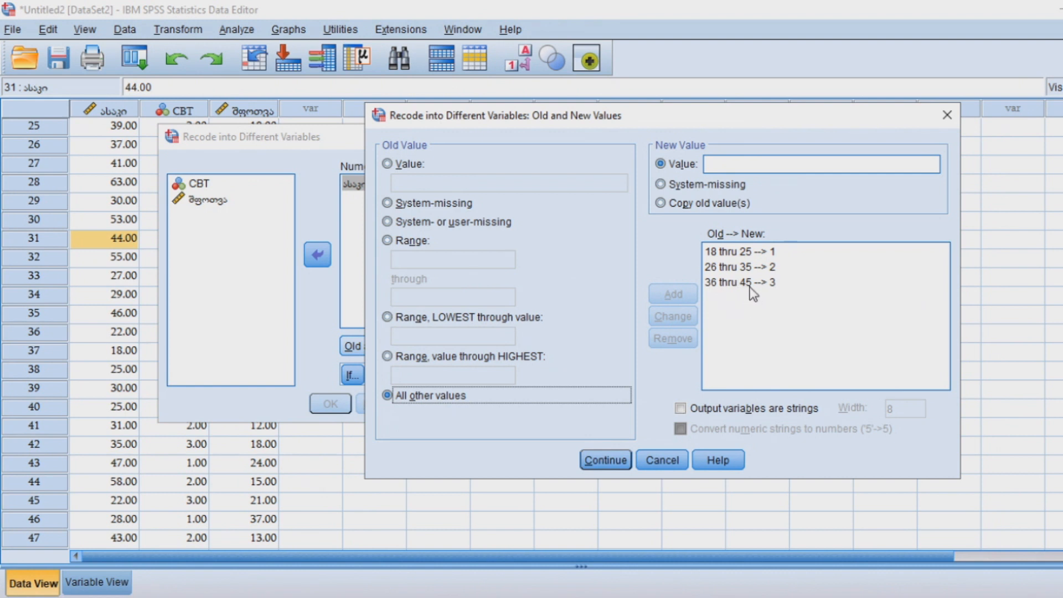
click(724, 166)
text(4)
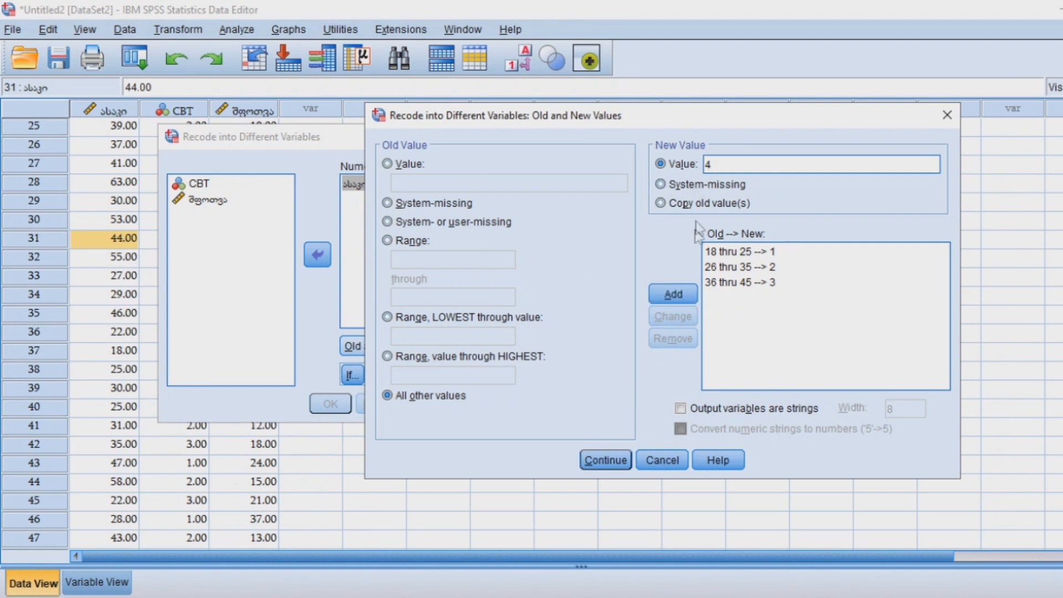
click(673, 294)
click(605, 460)
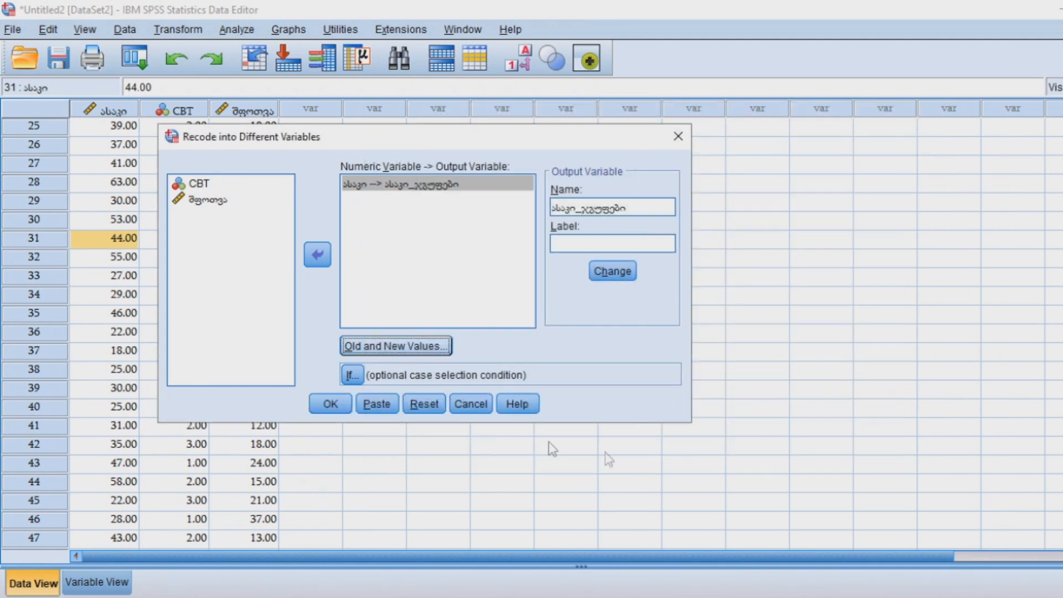
click(331, 404)
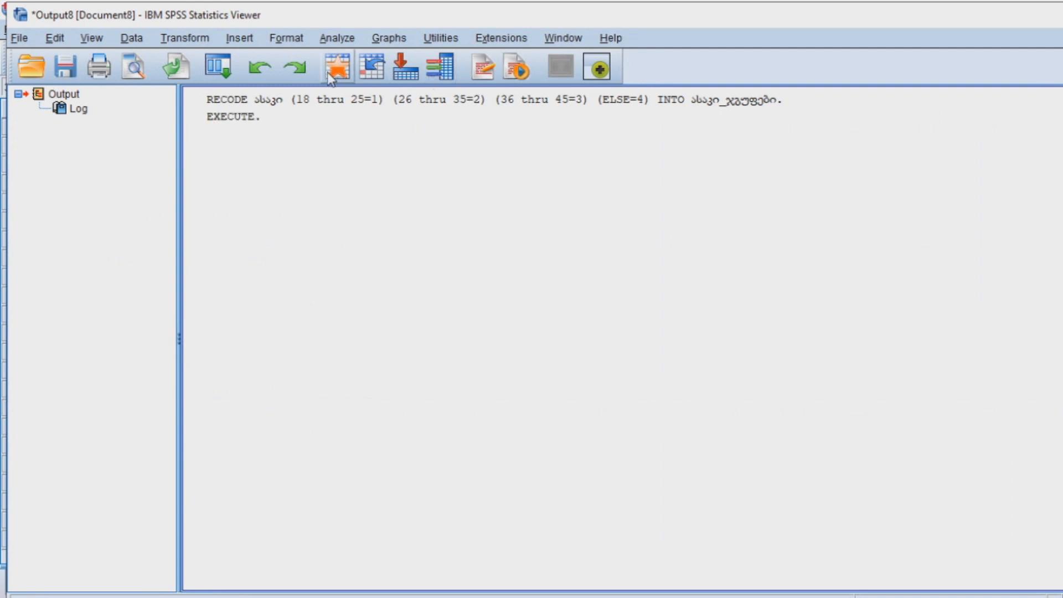
Check the recoded values in the data and run Frequencies with a frequency table for ასაკი_ჯგუფები
click(337, 66)
click(459, 184)
scroll(451, 260, down, 5)
click(457, 277)
click(237, 30)
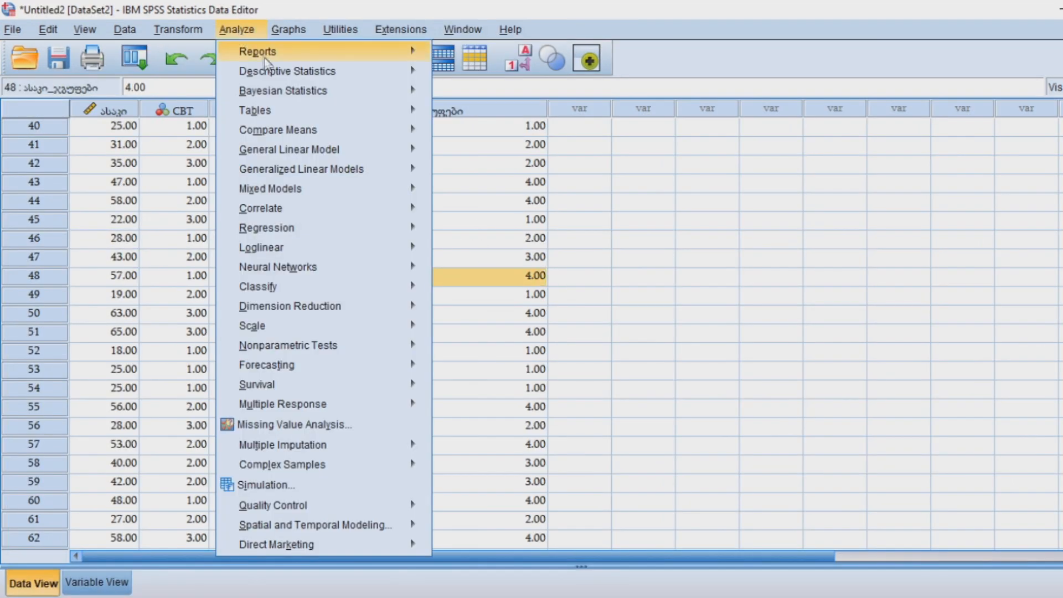
mouse_move(360, 78)
click(456, 76)
click(434, 258)
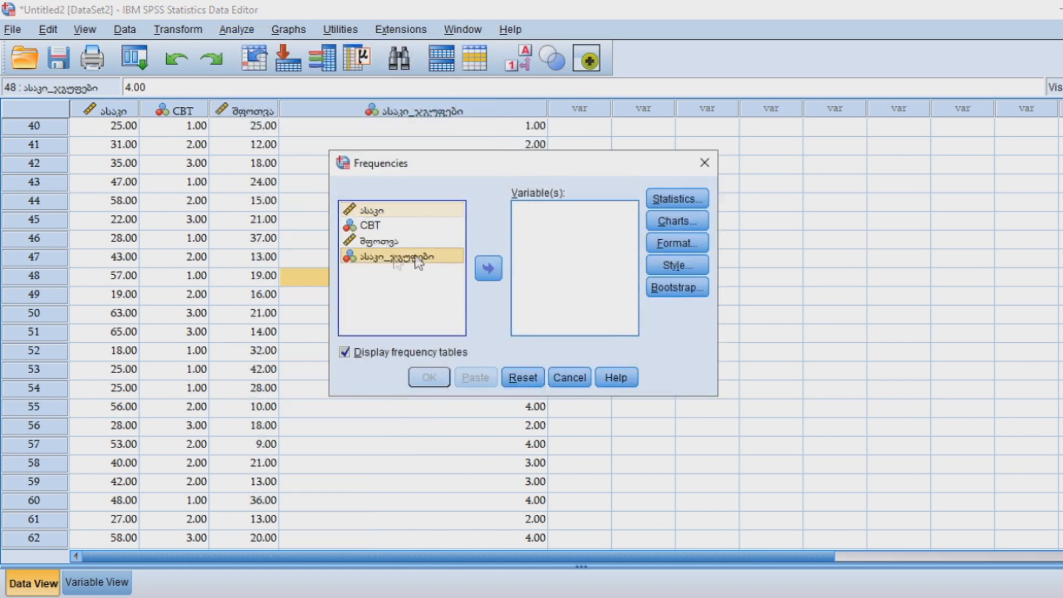
click(488, 271)
drag(509, 166, 281, 179)
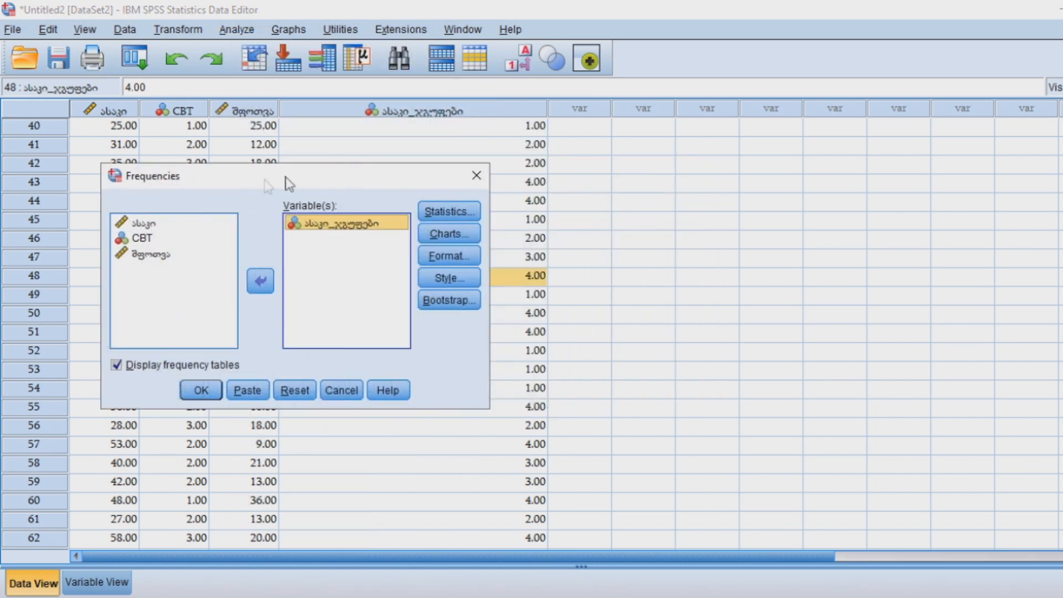
click(191, 392)
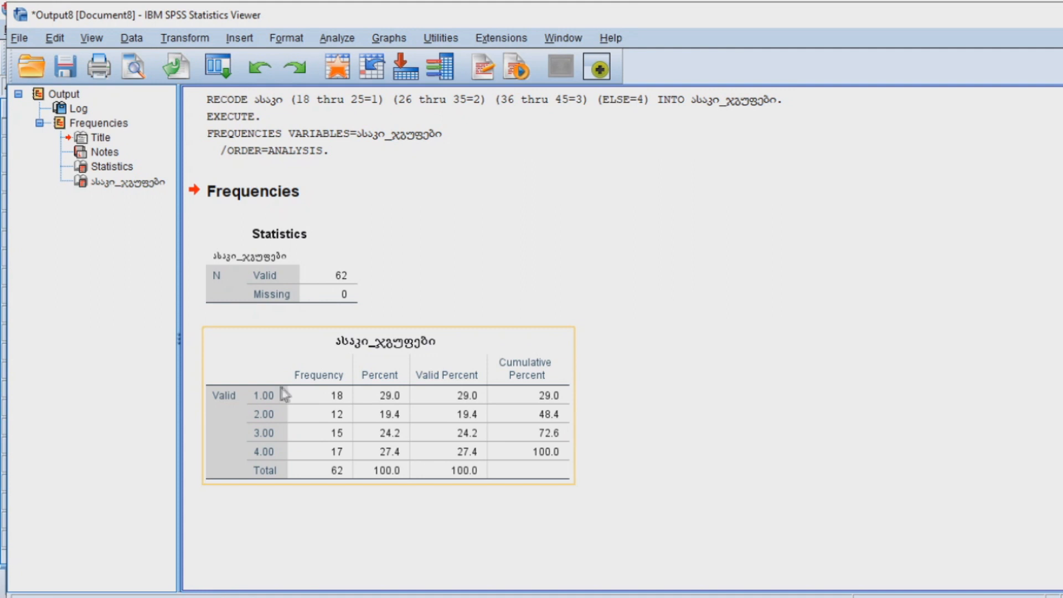
Open the value labels of ასაკი_ჯგუფები and add the label 18-25 for value 1
click(343, 65)
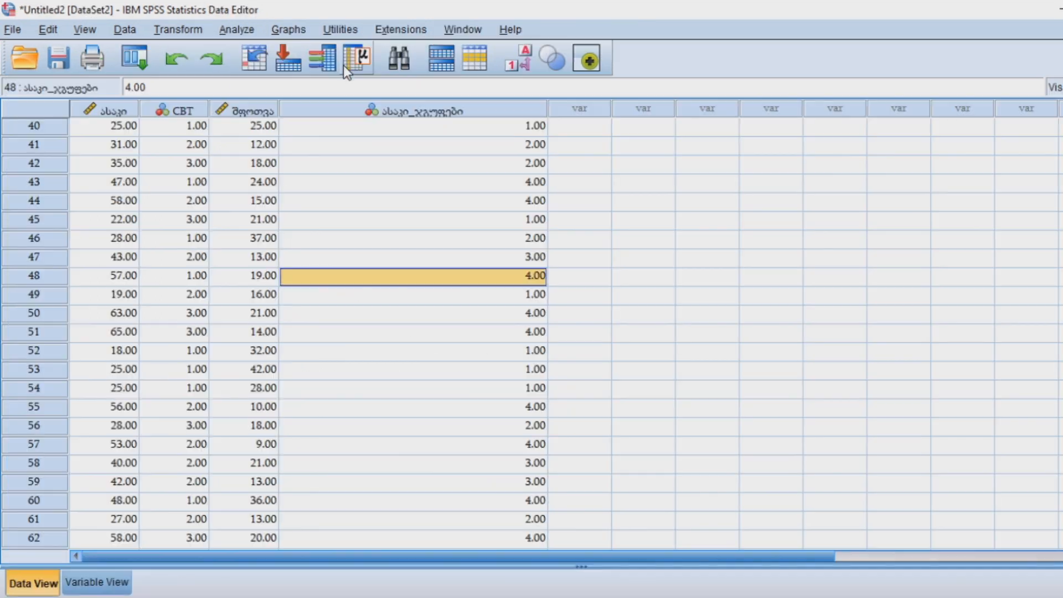
click(94, 582)
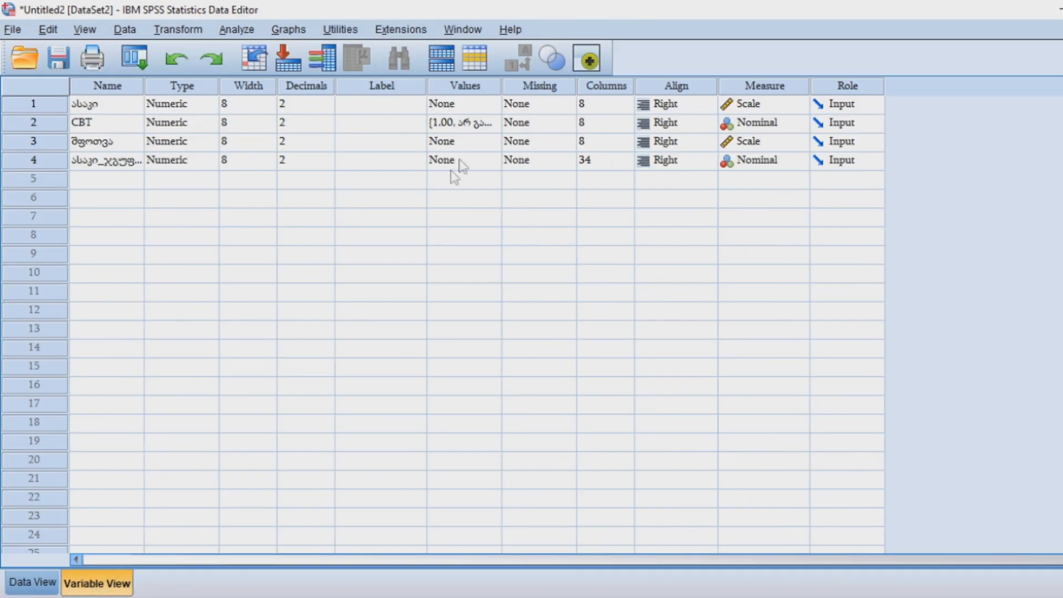
click(49, 166)
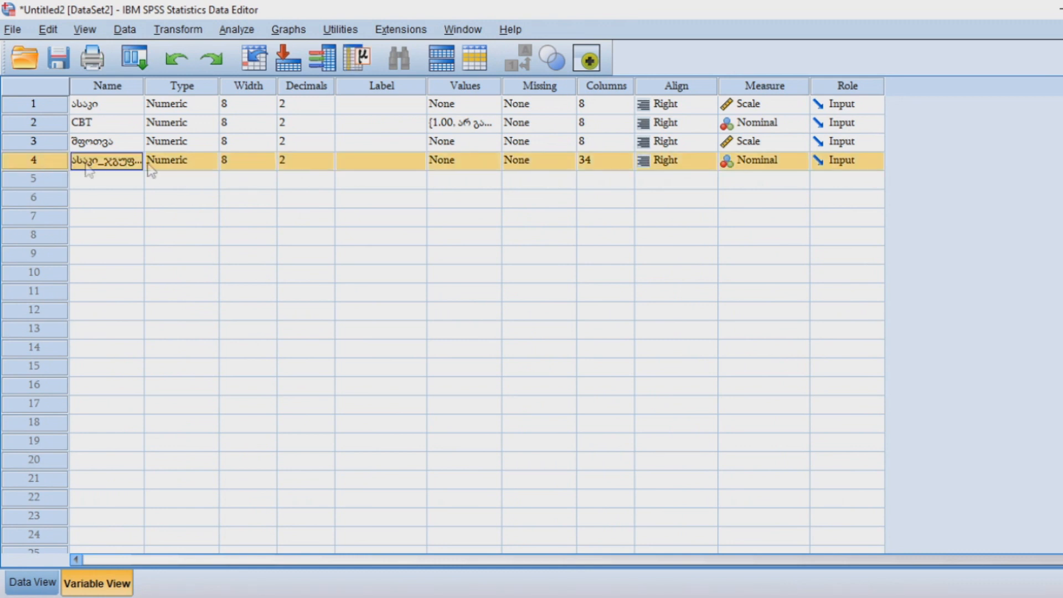
click(494, 164)
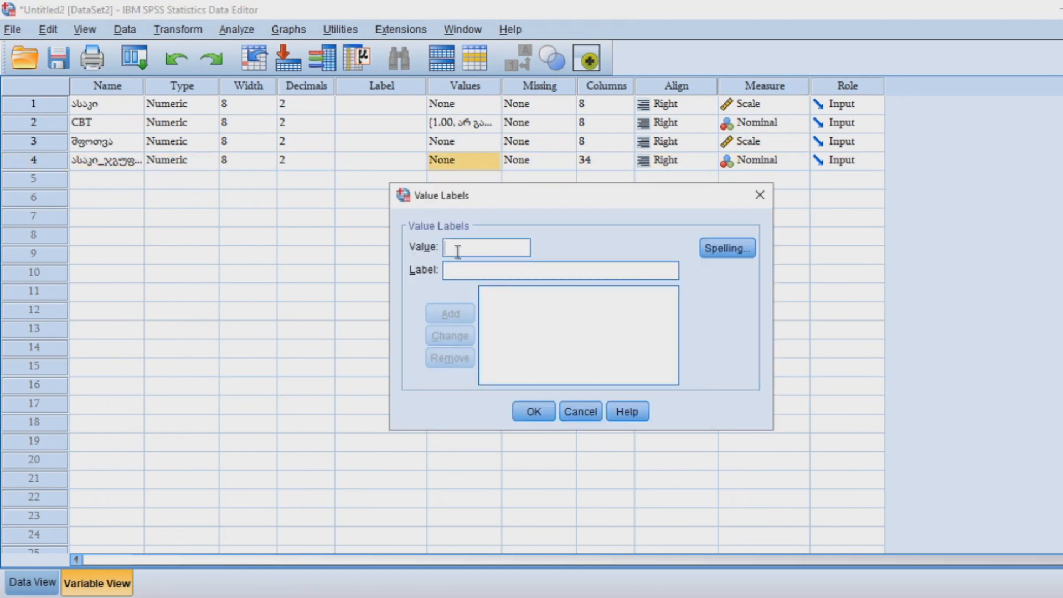
text(1)
click(466, 268)
text(18-25)
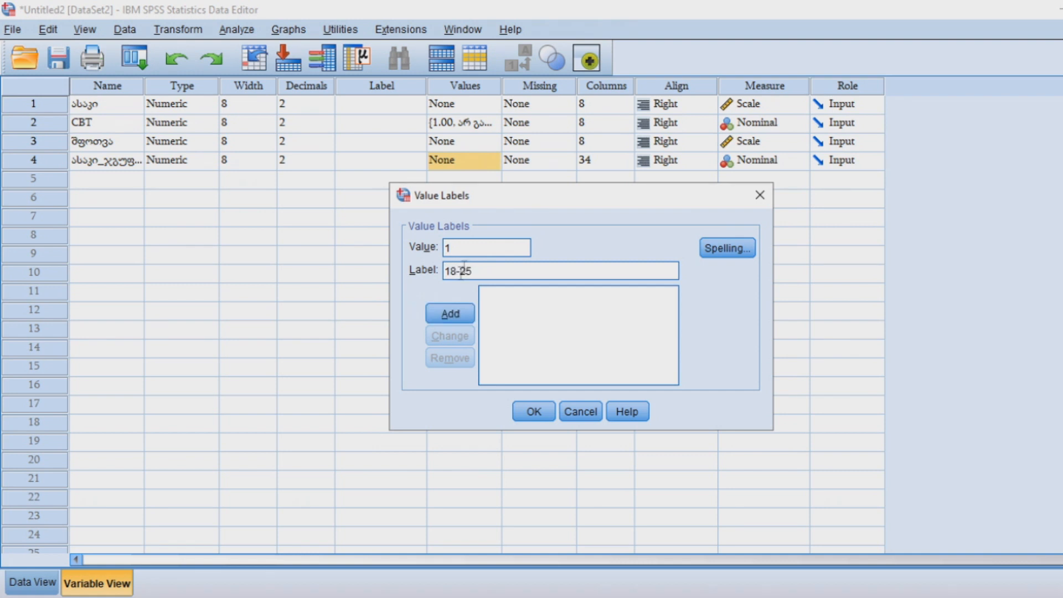
key(Return)
Add the value labels 26-35 for value 2 and 36-45 for value 3
click(467, 269)
text(2)
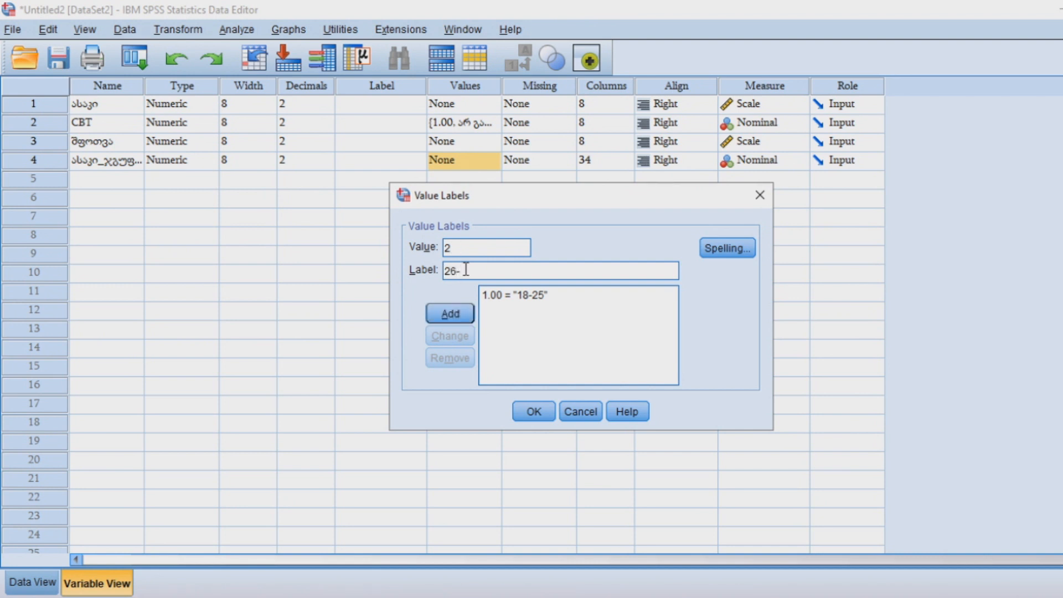
click(450, 313)
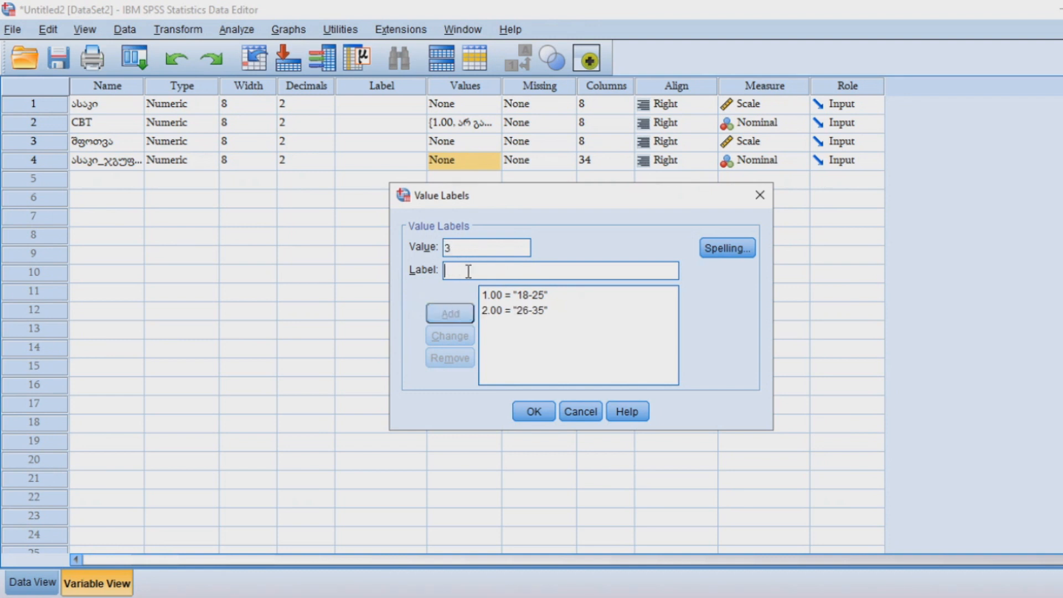
text(36)
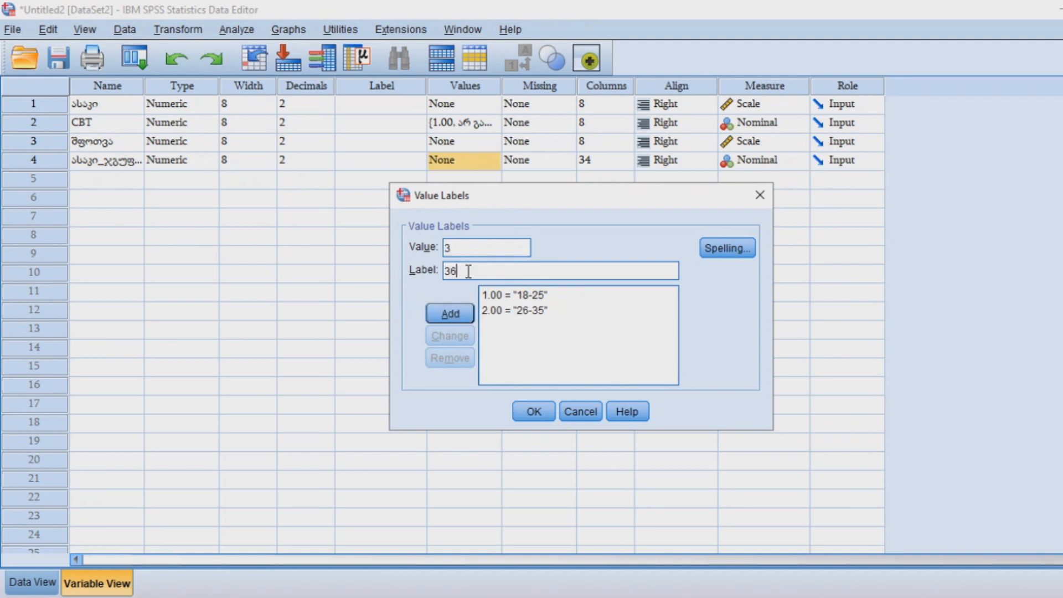
text(-45)
click(450, 313)
Add the label 46 + for value 4 and apply the value labels to ასაკი_ჯგუფები
text(4)
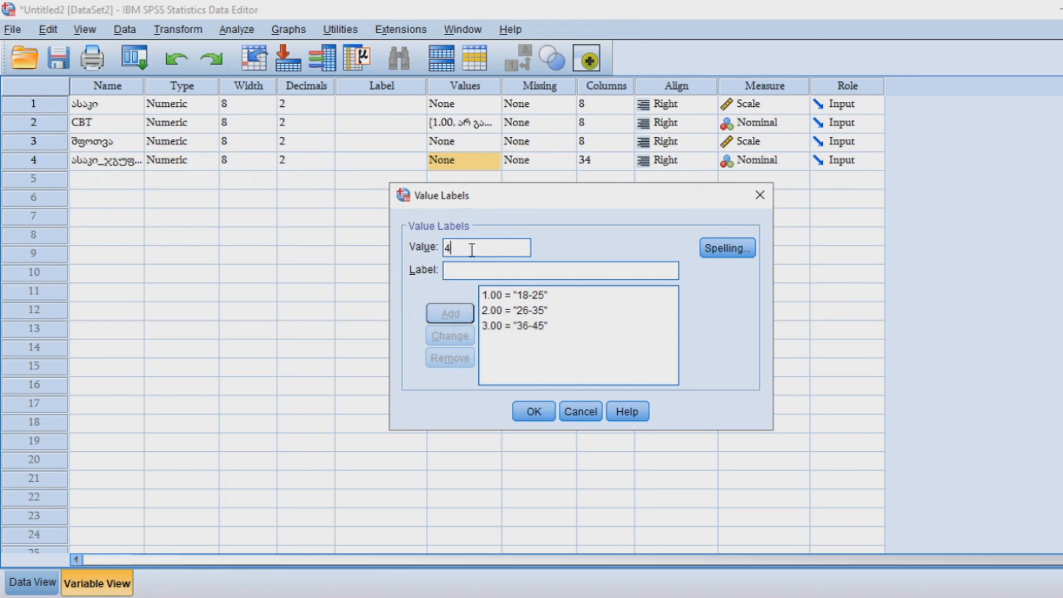
click(462, 268)
text(4)
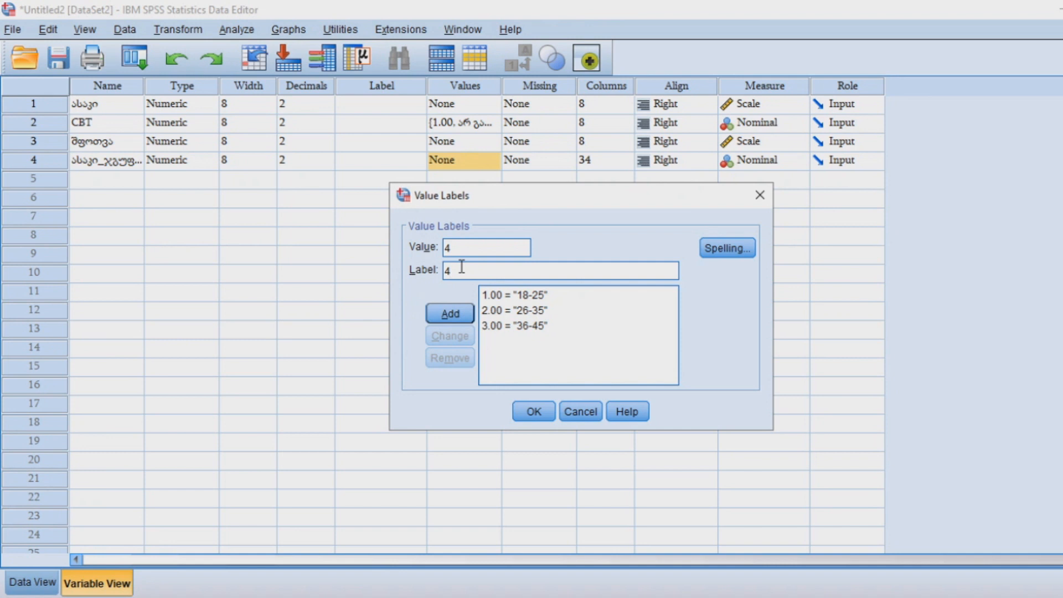
text(6 +)
click(453, 315)
click(543, 410)
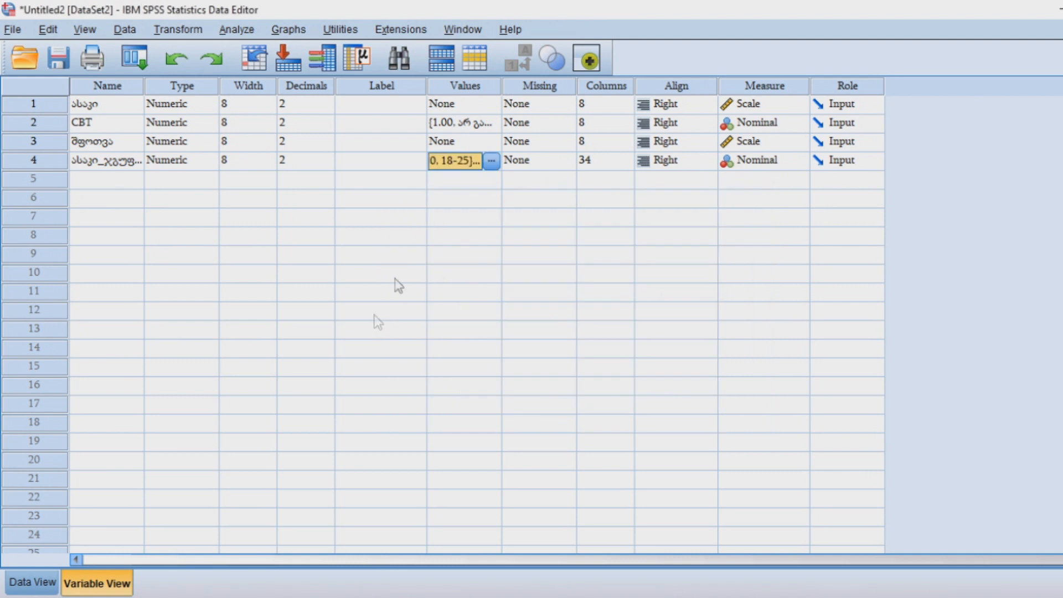
Replace the factor ასაკი with ასაკი_ჯგუფები in the One-Way ANOVA of შფოთვა and run it
click(237, 30)
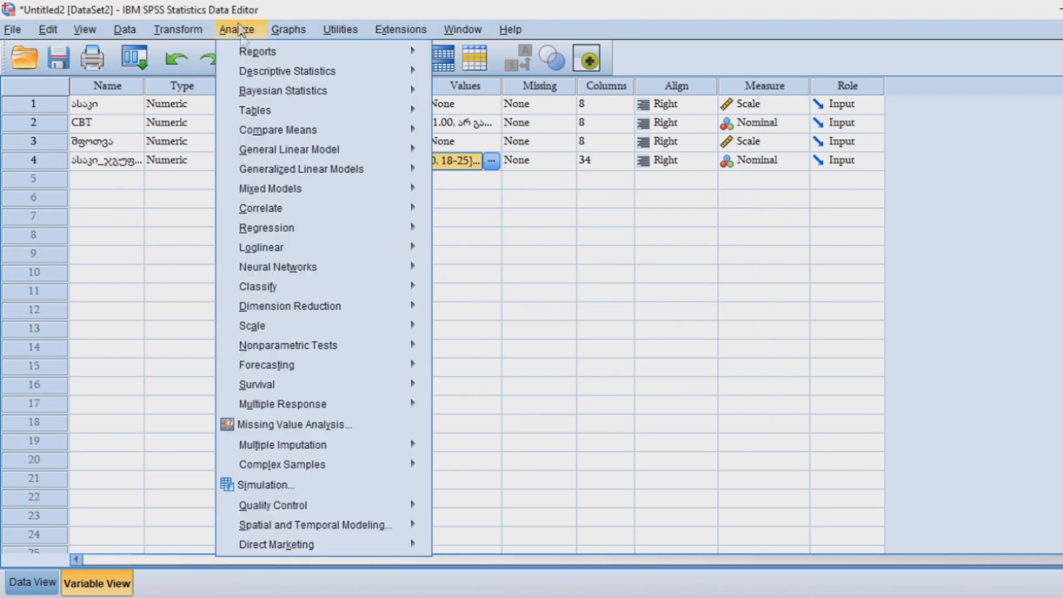
mouse_move(294, 133)
click(476, 239)
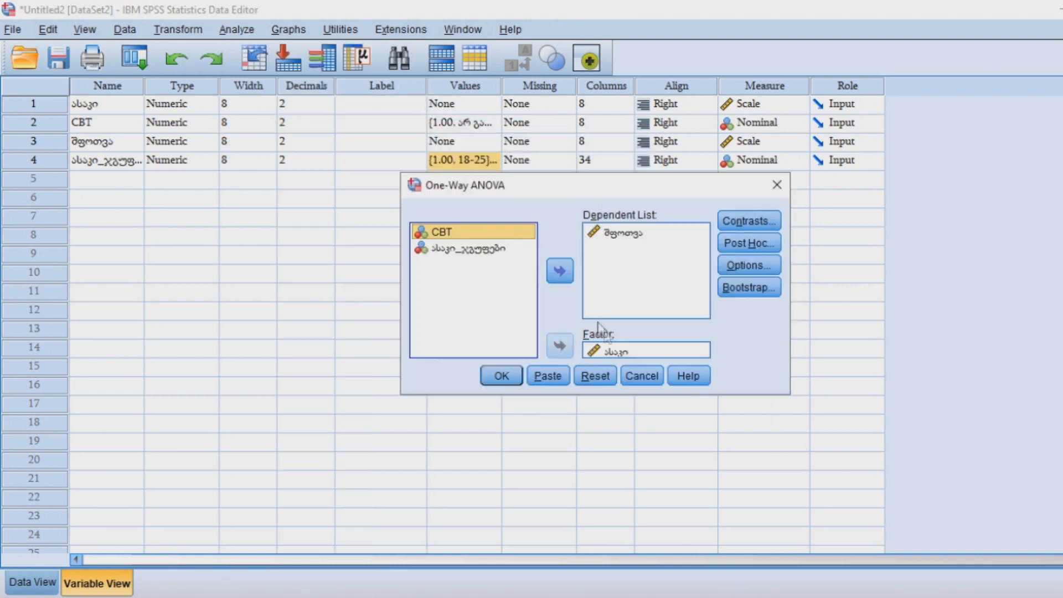
click(620, 352)
click(561, 346)
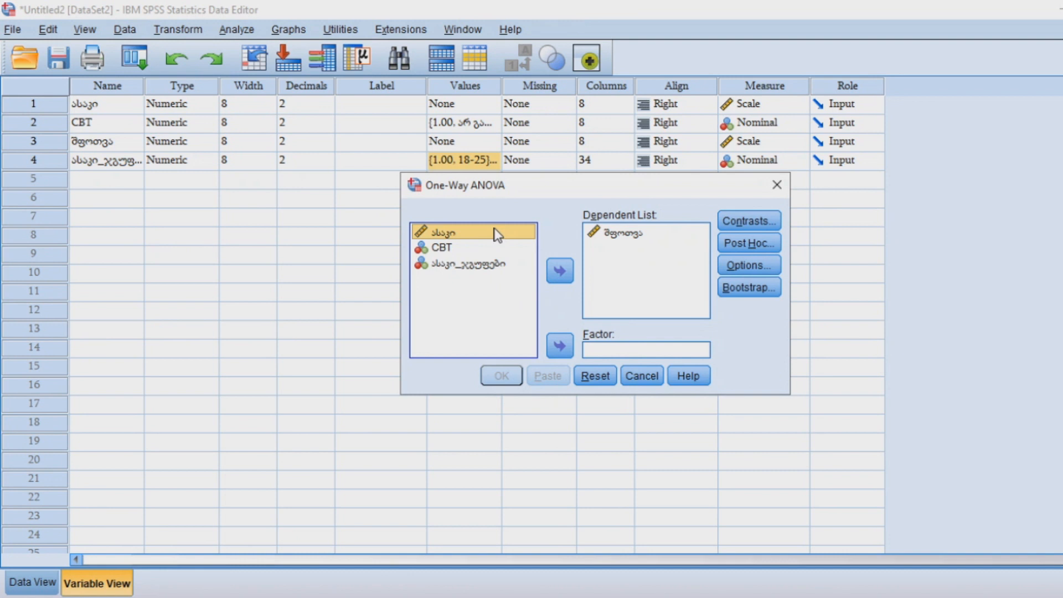
click(454, 264)
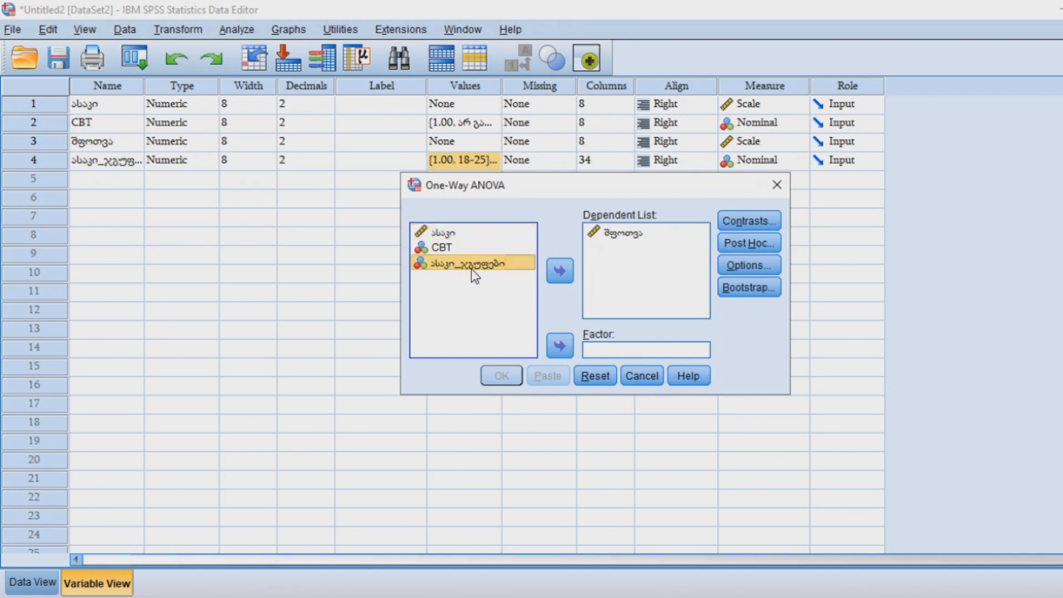
click(560, 346)
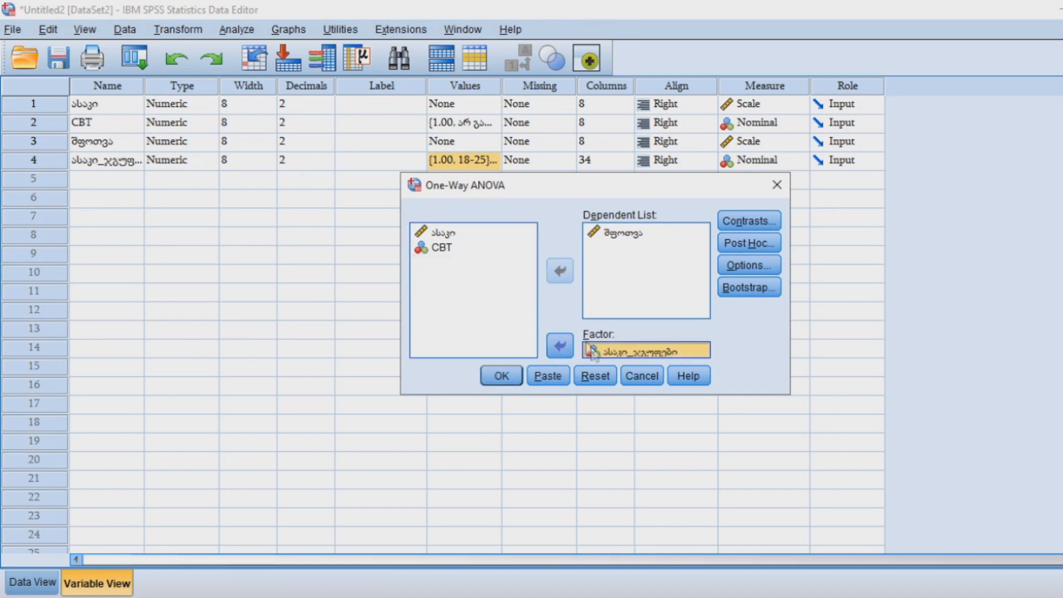
click(502, 375)
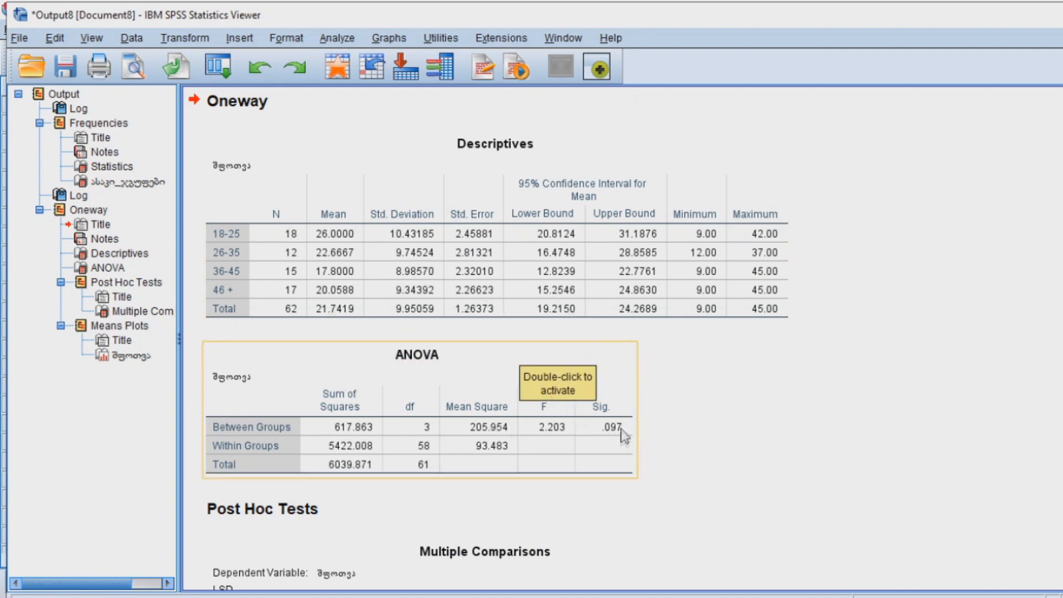
Examine the LSD multiple comparisons and the means plot of შფოთვა across the age groups
scroll(983, 287, down, 7)
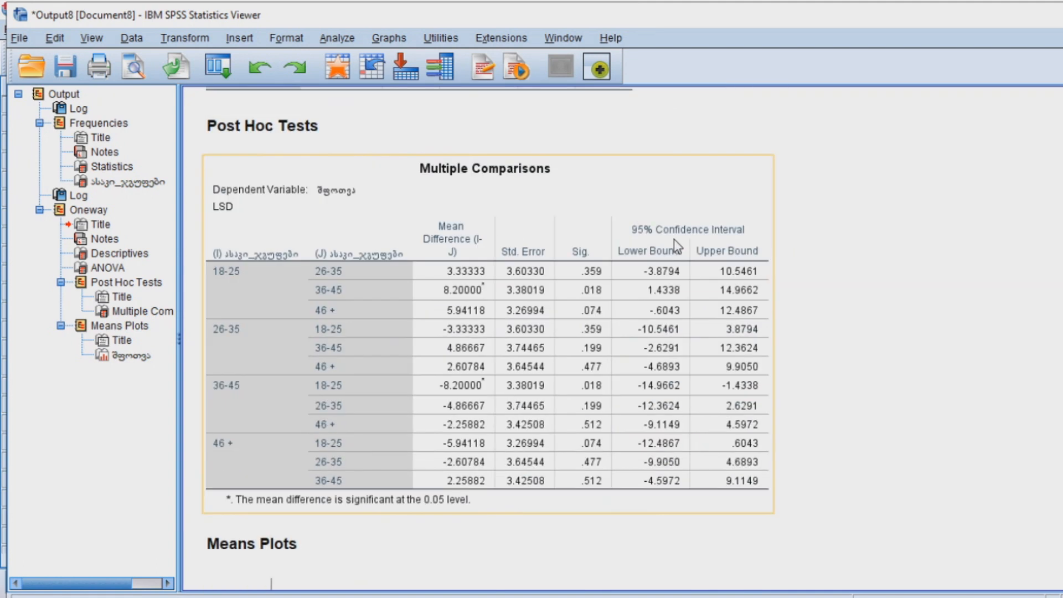
click(226, 280)
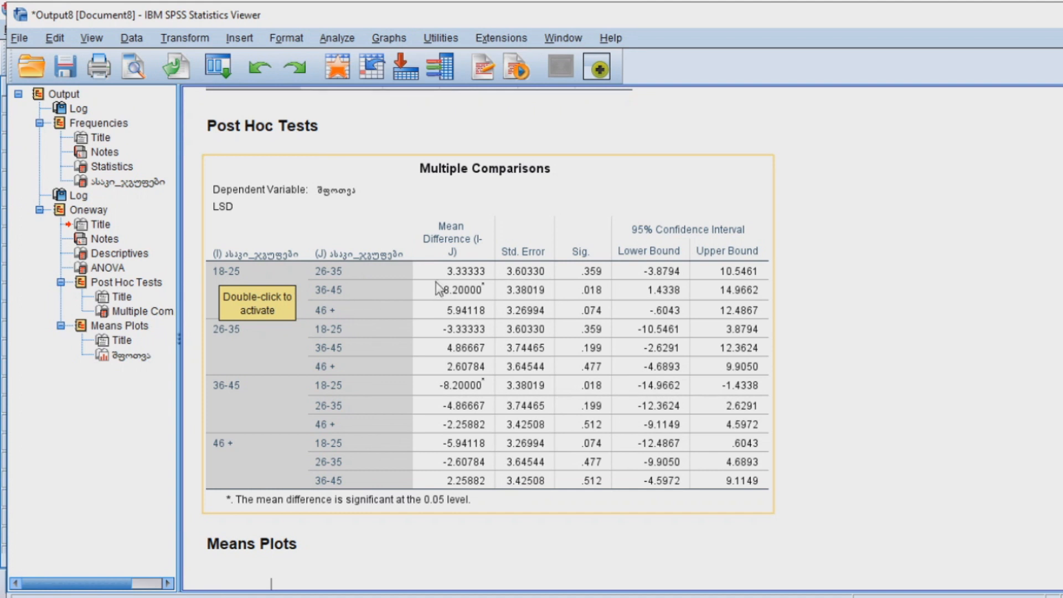
scroll(439, 268, down, 10)
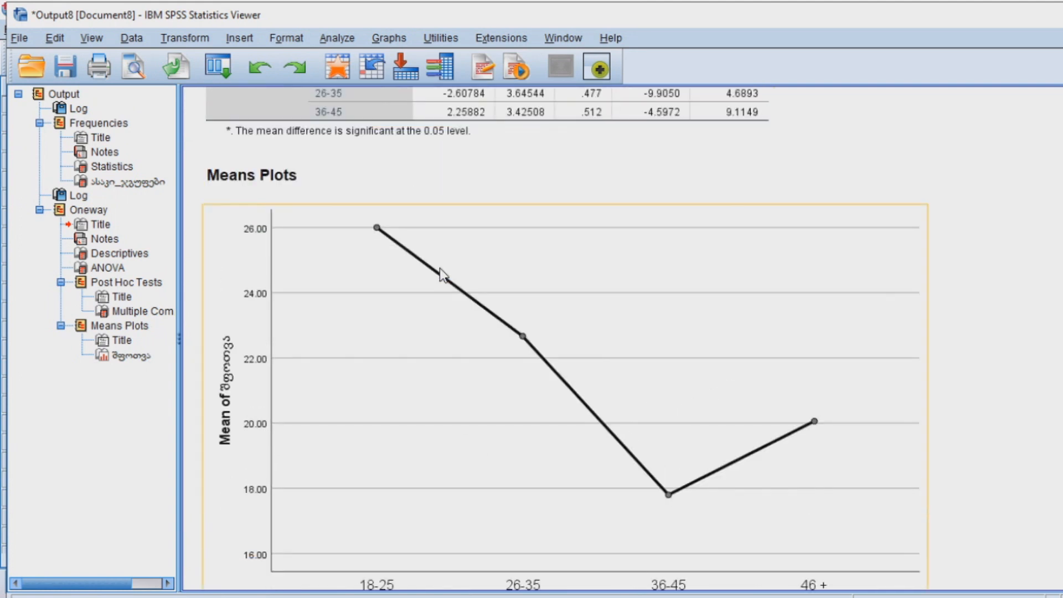
scroll(440, 268, up, 10)
scroll(439, 244, down, 12)
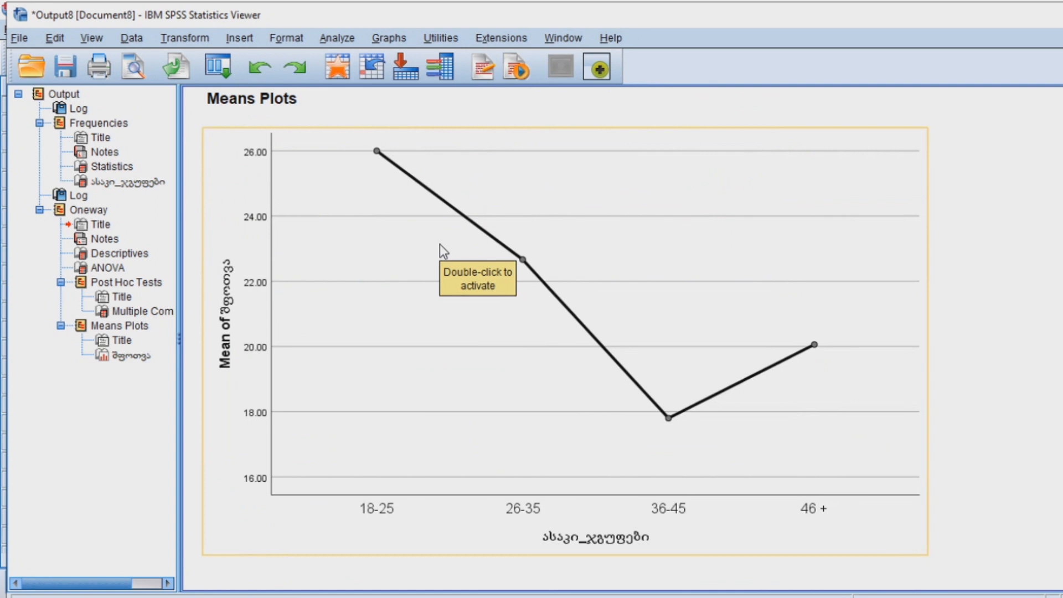
scroll(439, 244, up, 15)
scroll(437, 244, up, 10)
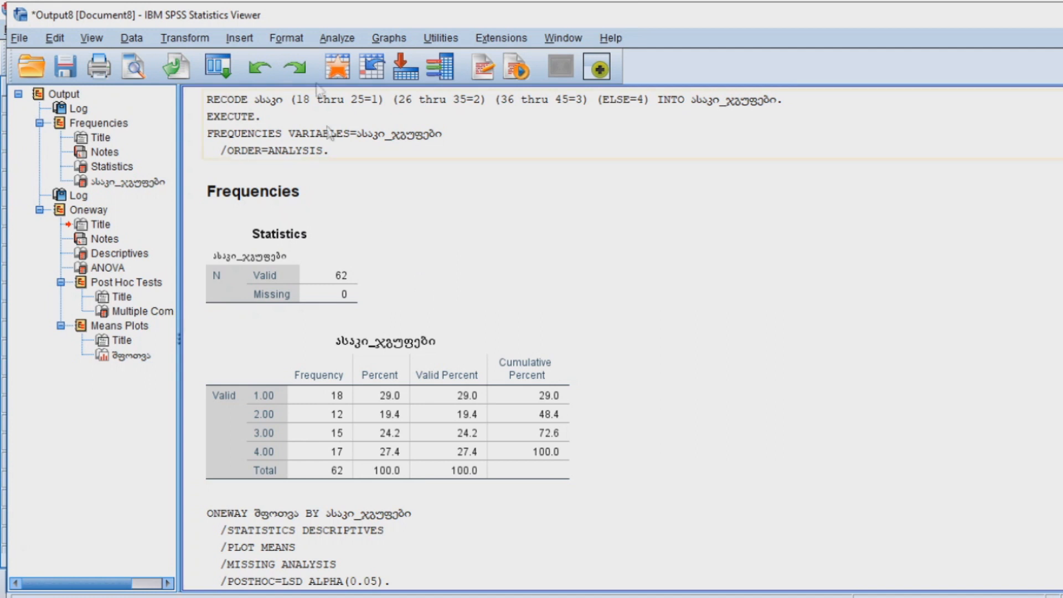
click(341, 67)
click(236, 29)
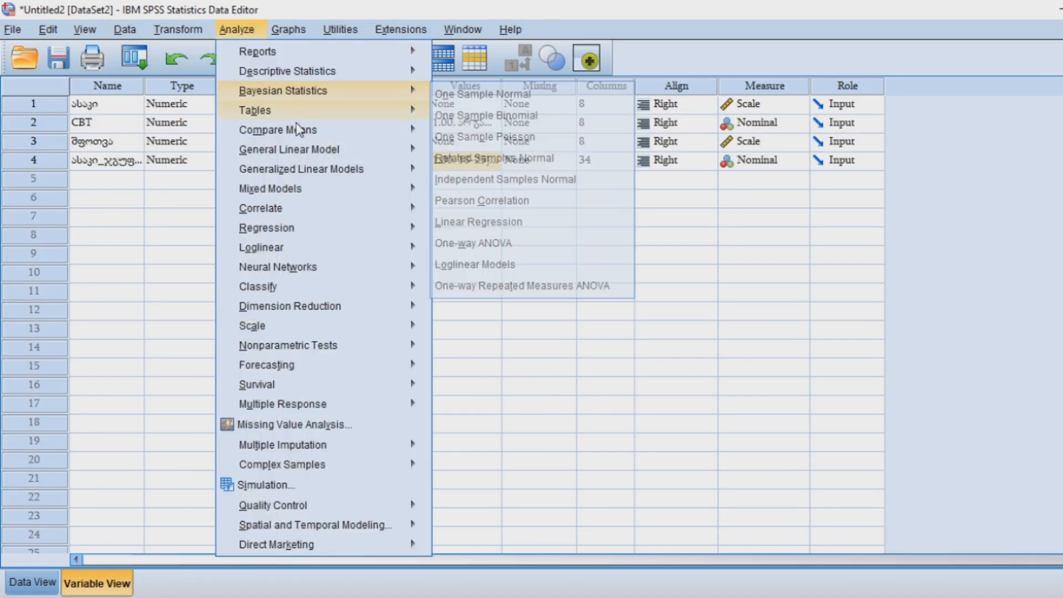
mouse_move(288, 133)
click(512, 241)
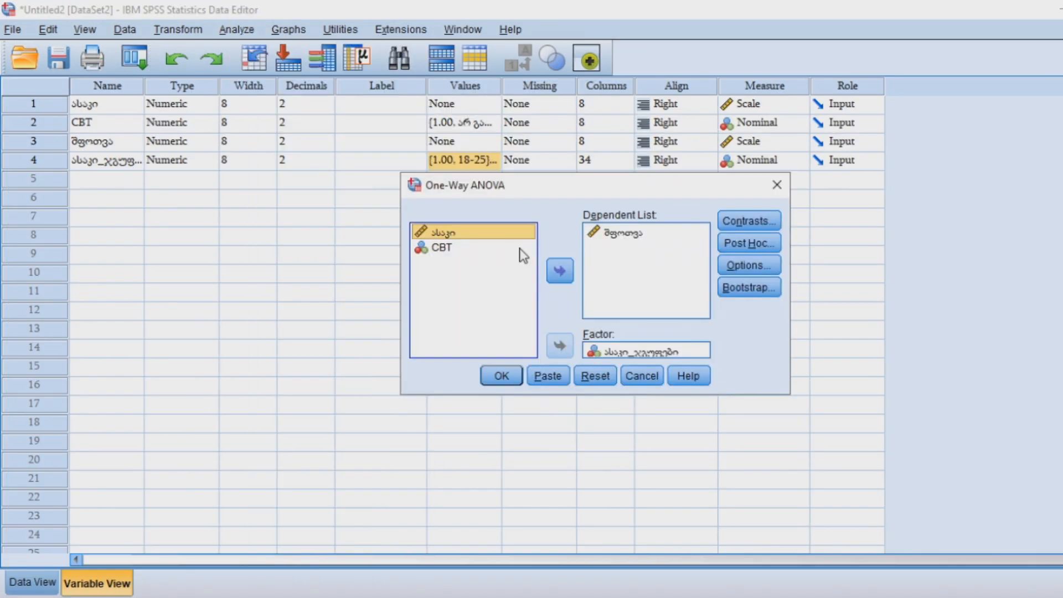
click(632, 353)
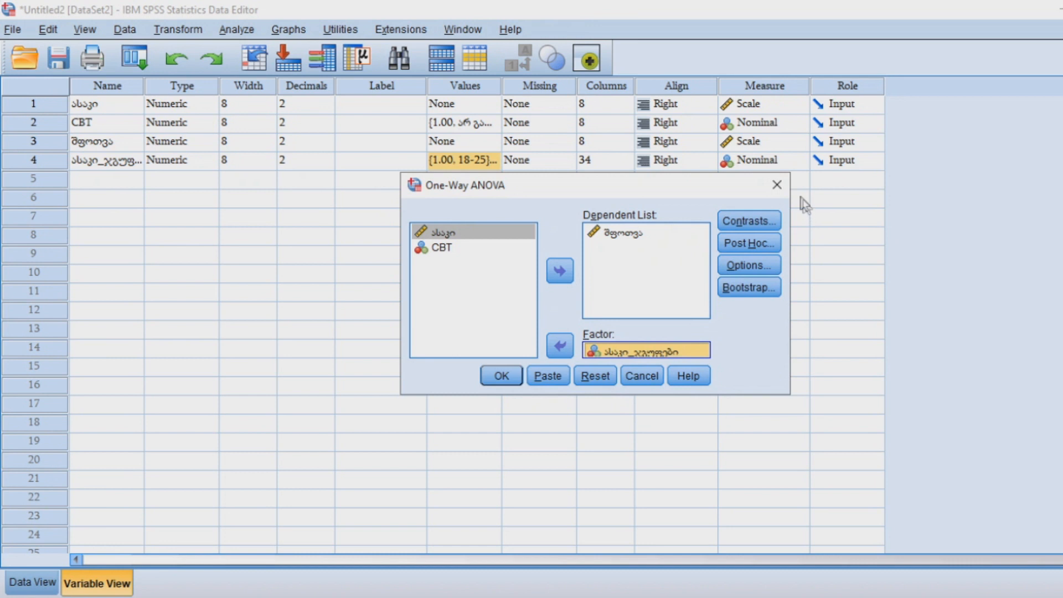
click(777, 186)
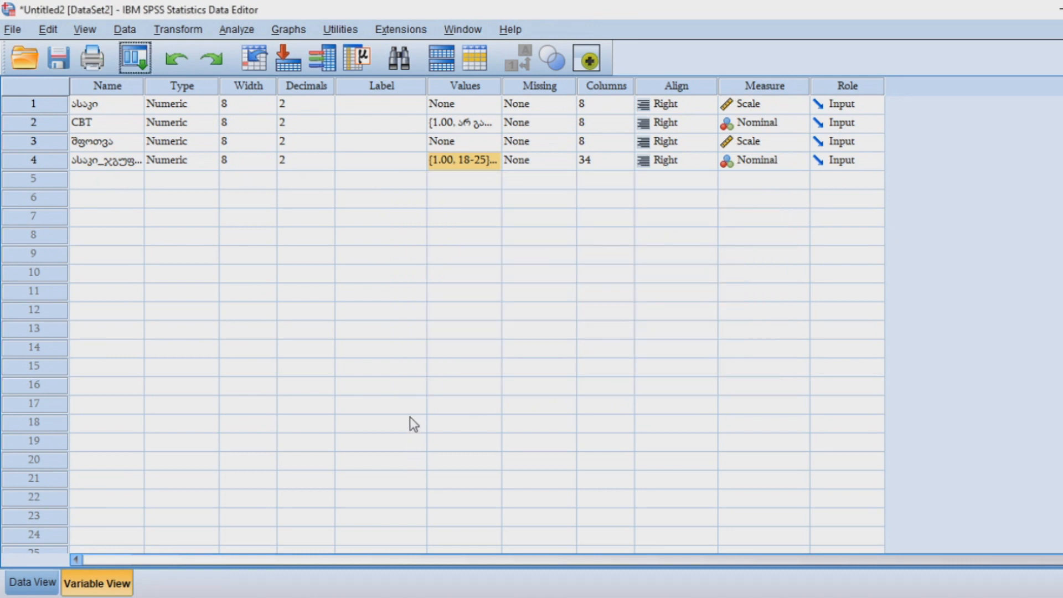